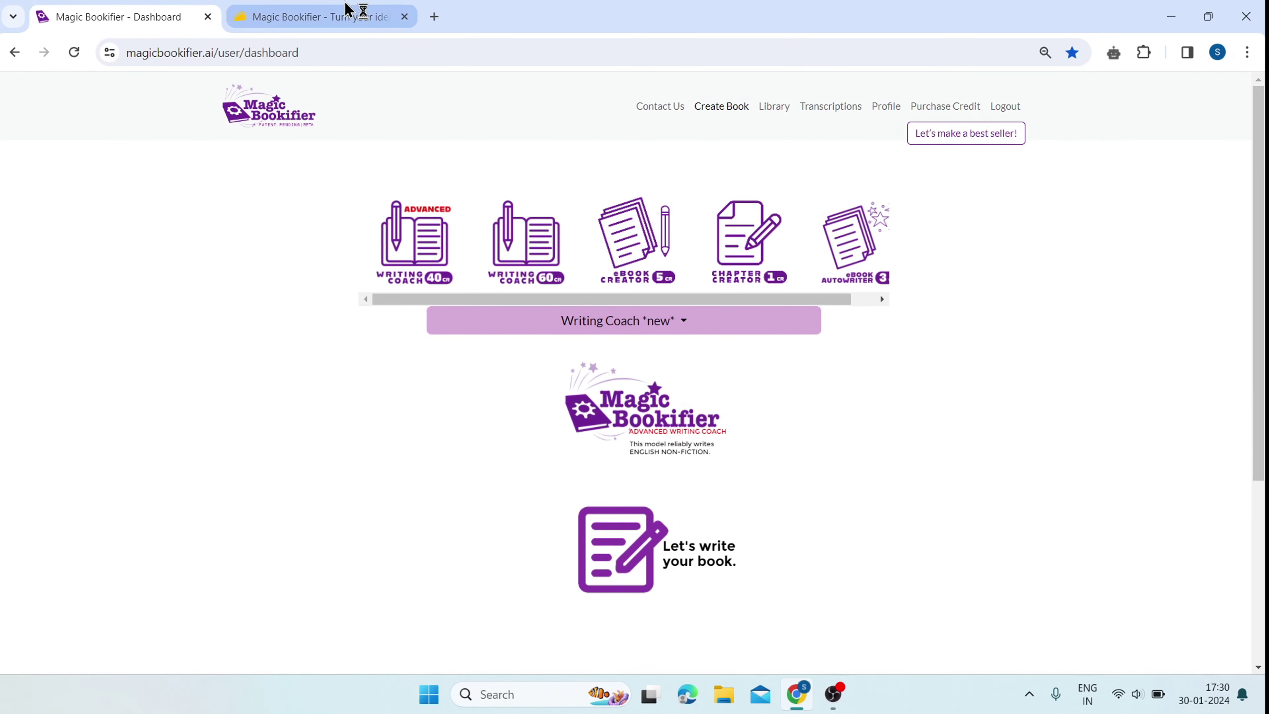
Step: Switch to the AppSumo product page and review the Magic Bookifier lifetime deal's price and plan options
left_click(349, 8)
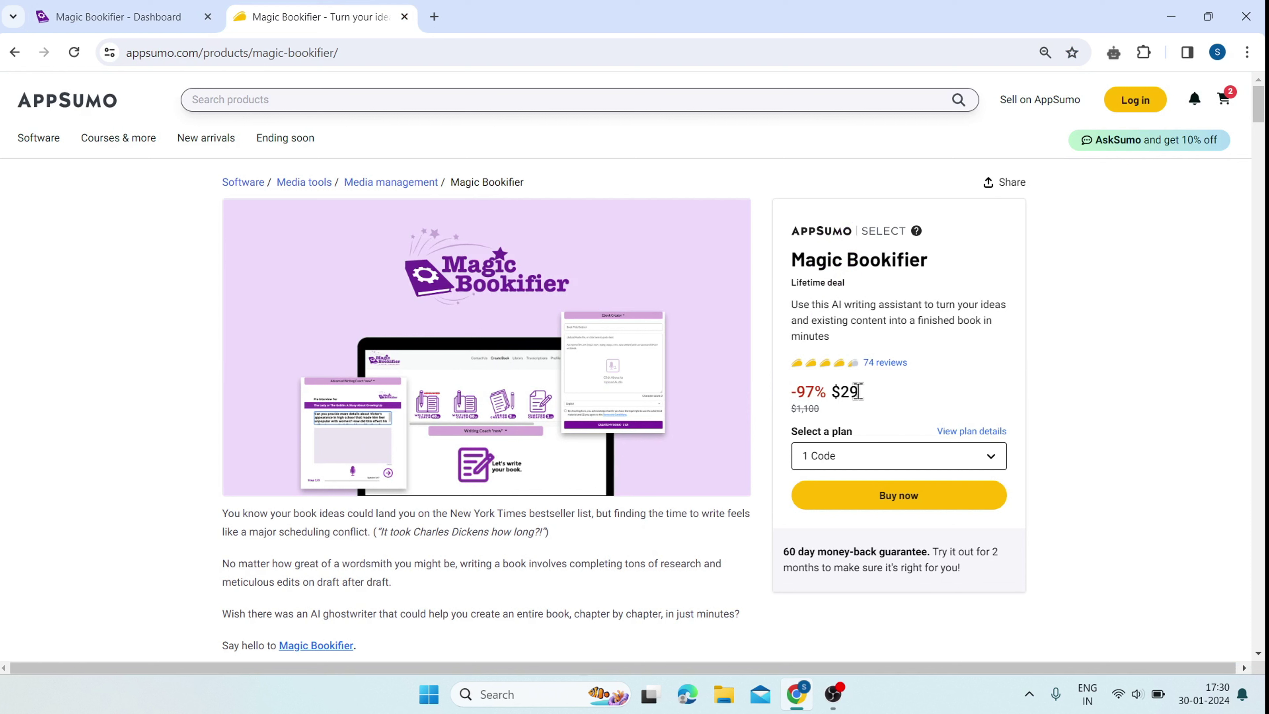
mouse_move(654, 433)
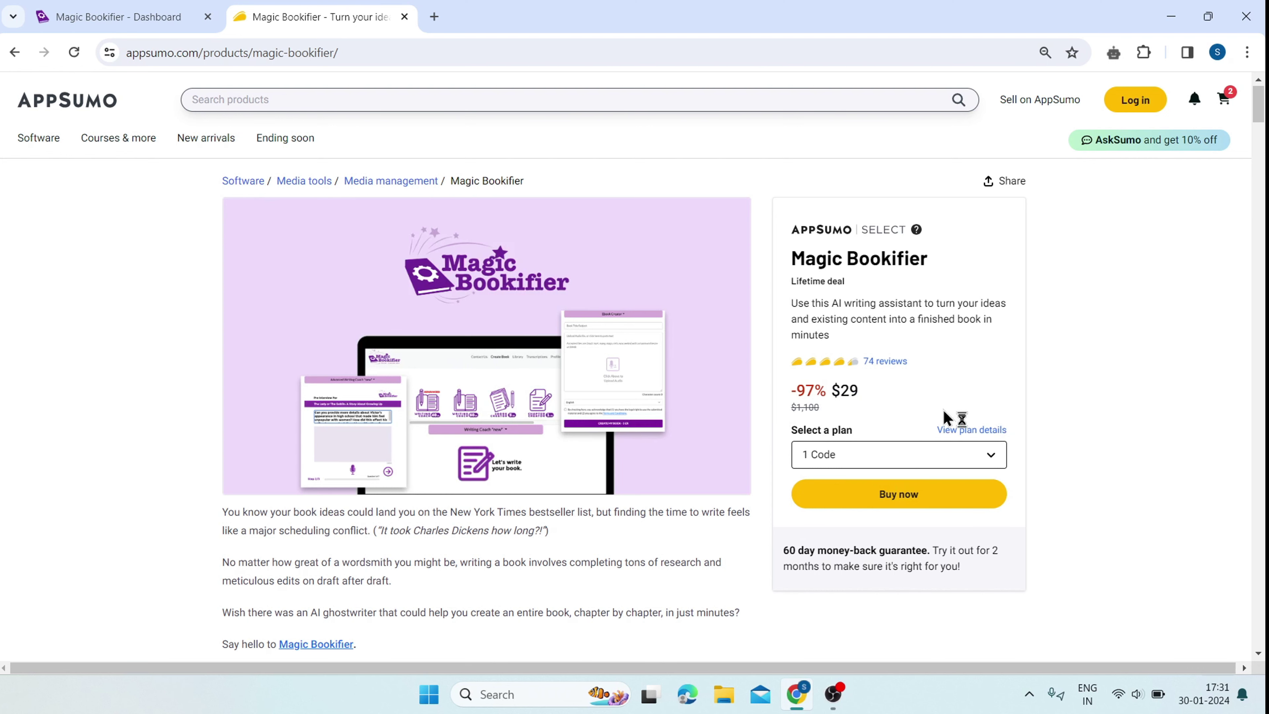
scroll(708, 445, "down", 3)
scroll(750, 400, "up", 3)
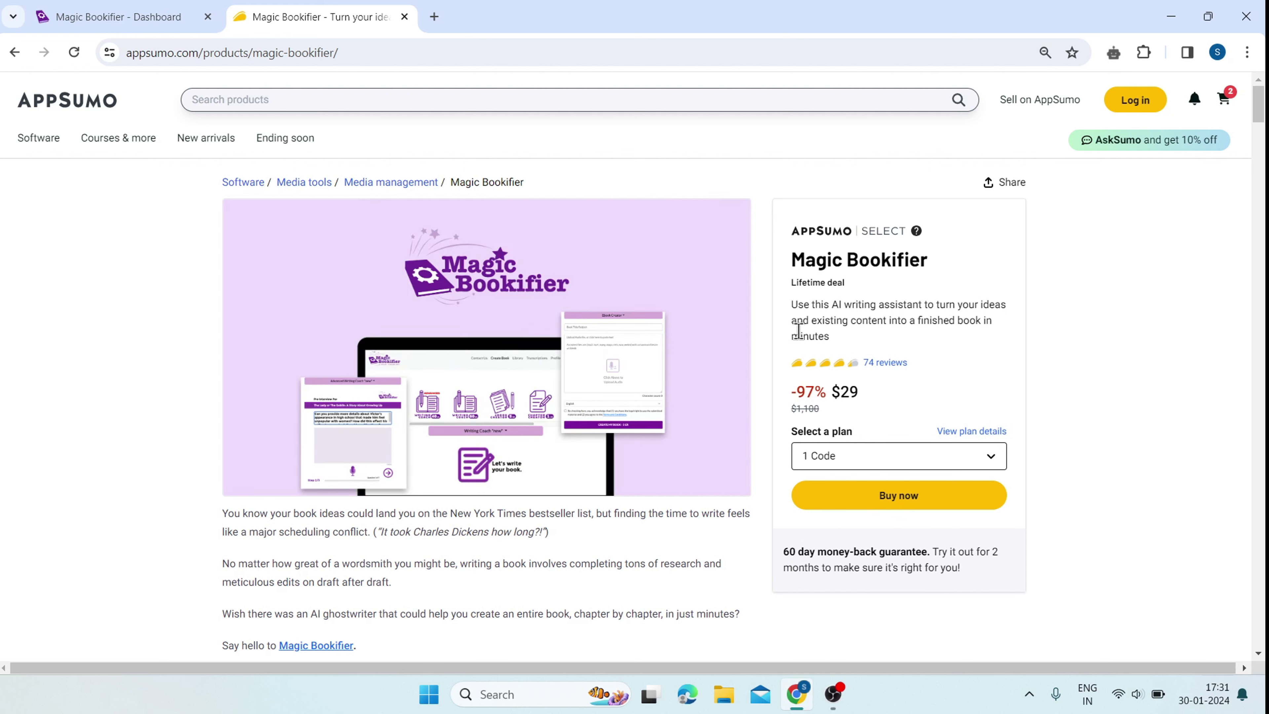
Step: Return to the Magic Bookifier dashboard and choose Ebook Creator as the writing tool
left_click(120, 11)
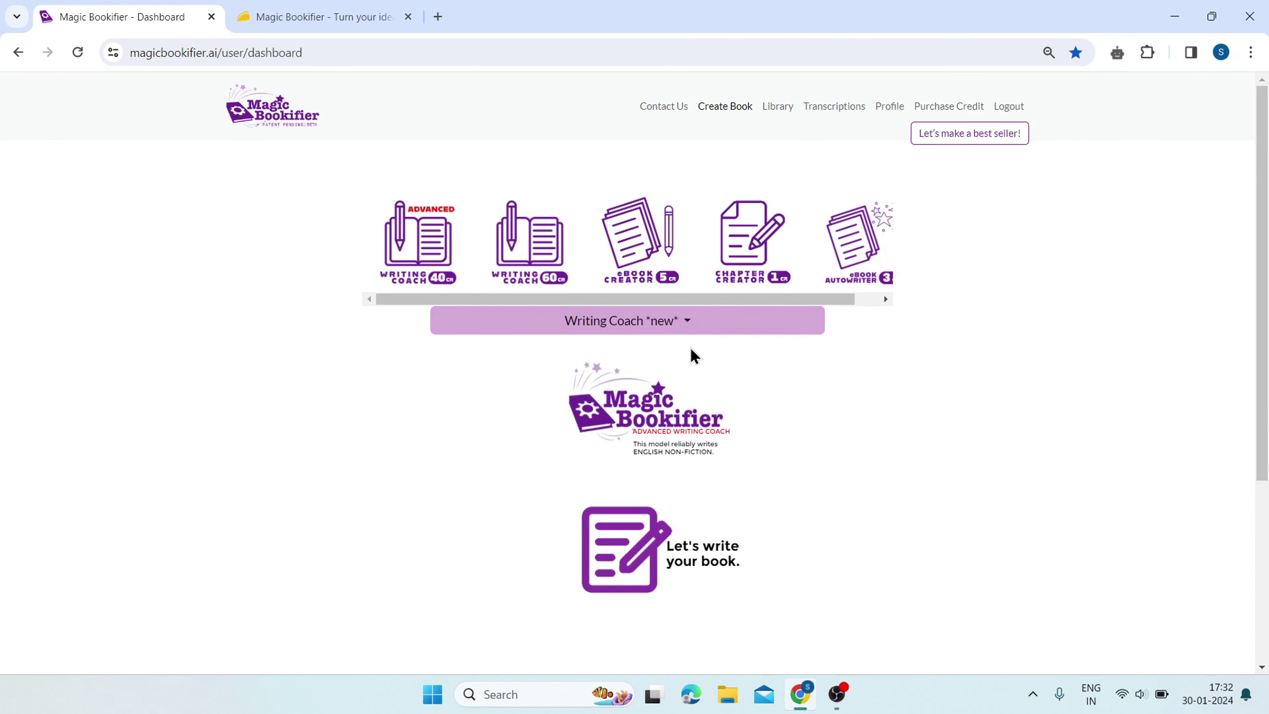
left_click(672, 327)
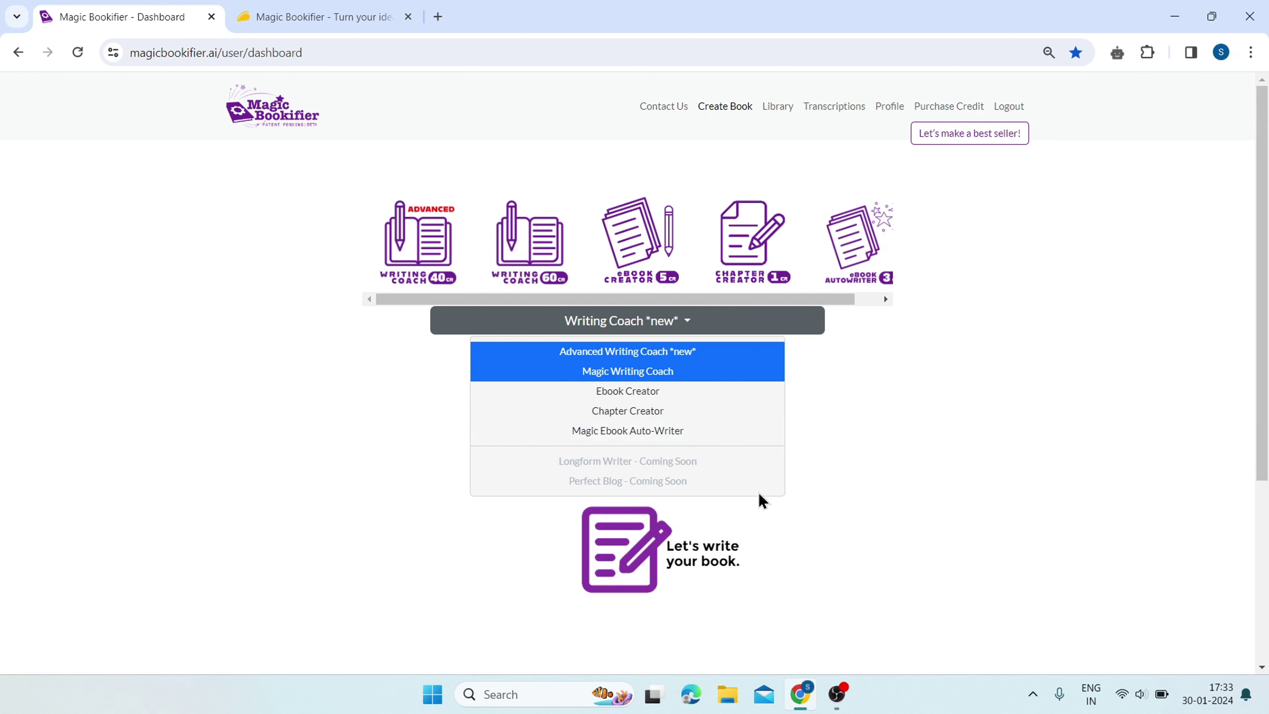
left_click(643, 431)
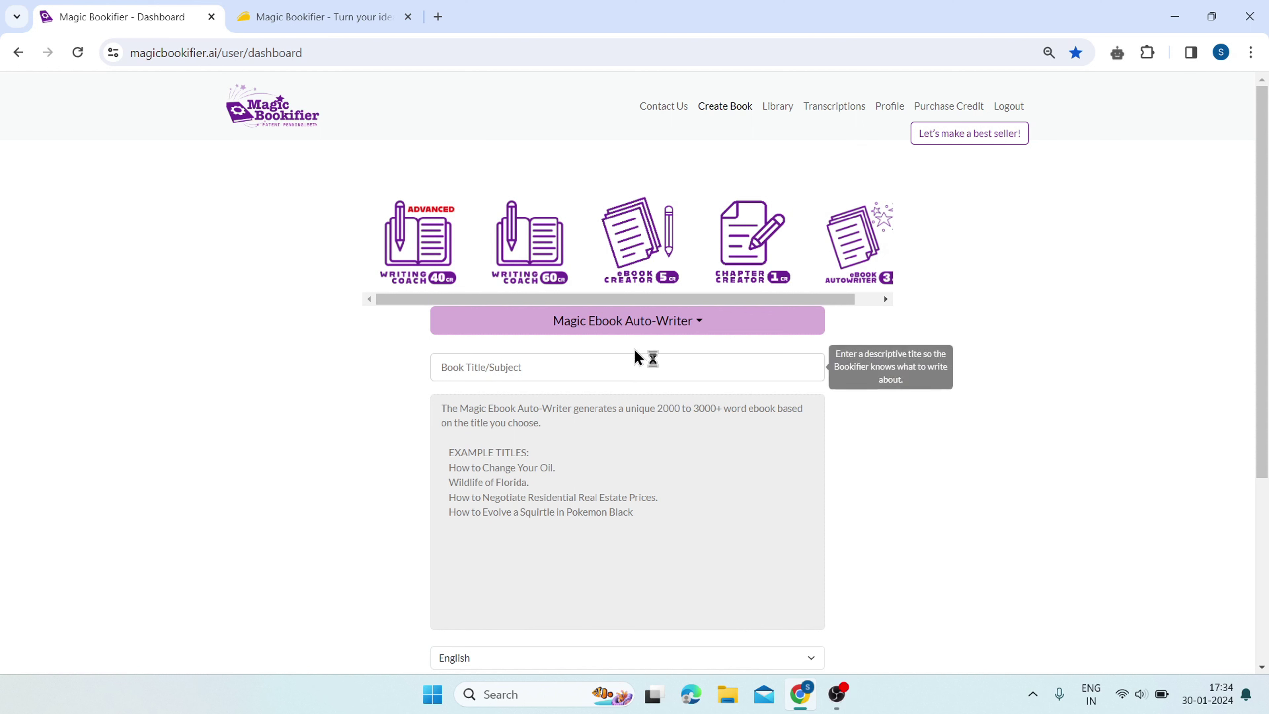
left_click(667, 330)
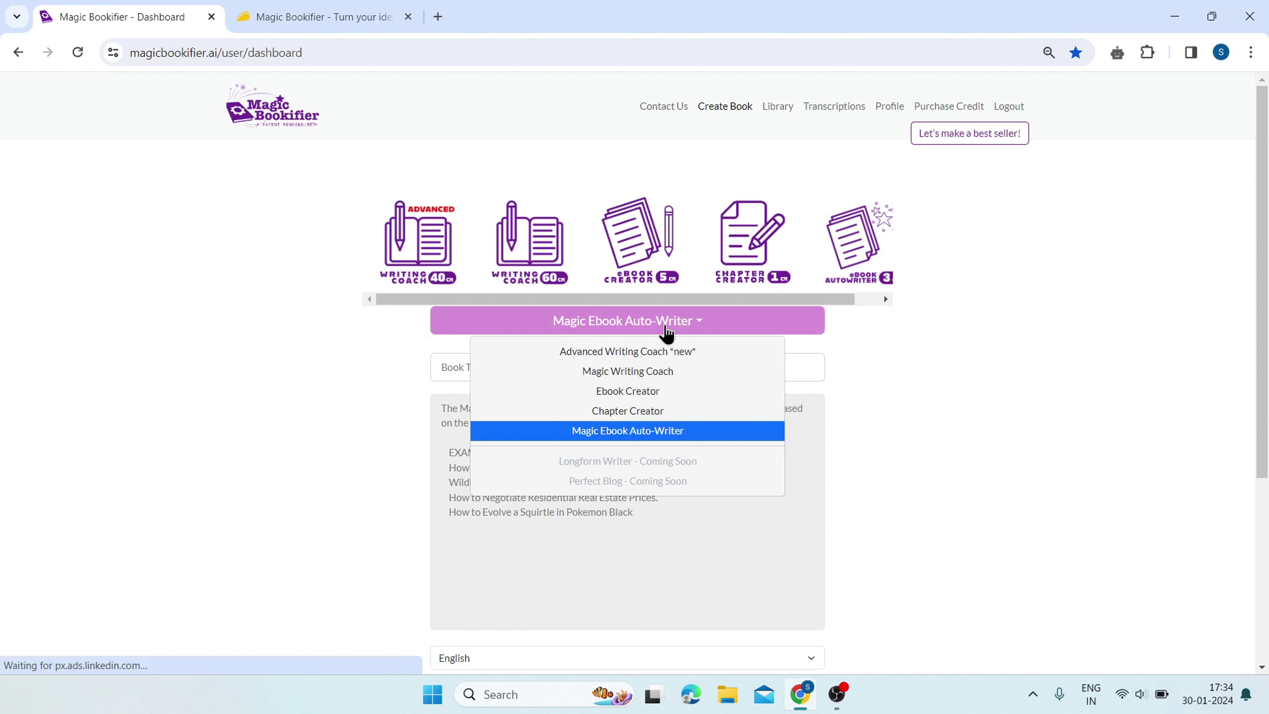
left_click(644, 391)
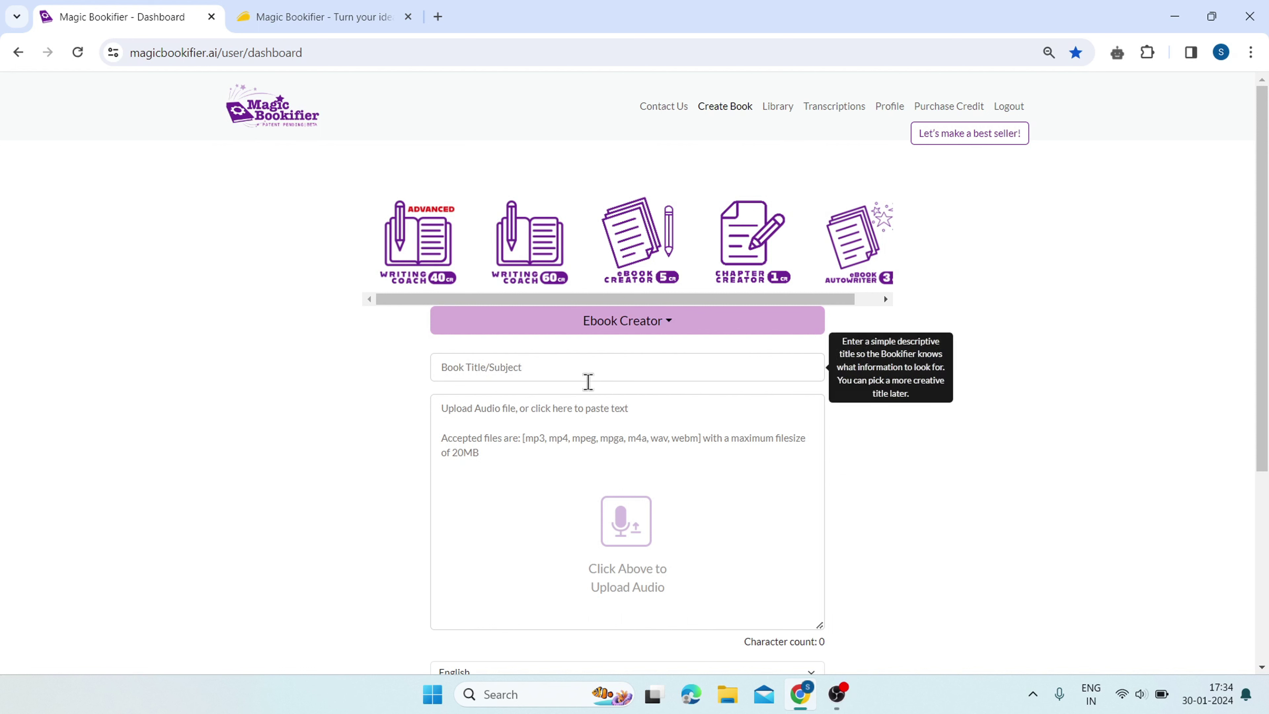
Step: Enter "Weight loss" as the book title
left_click(510, 366)
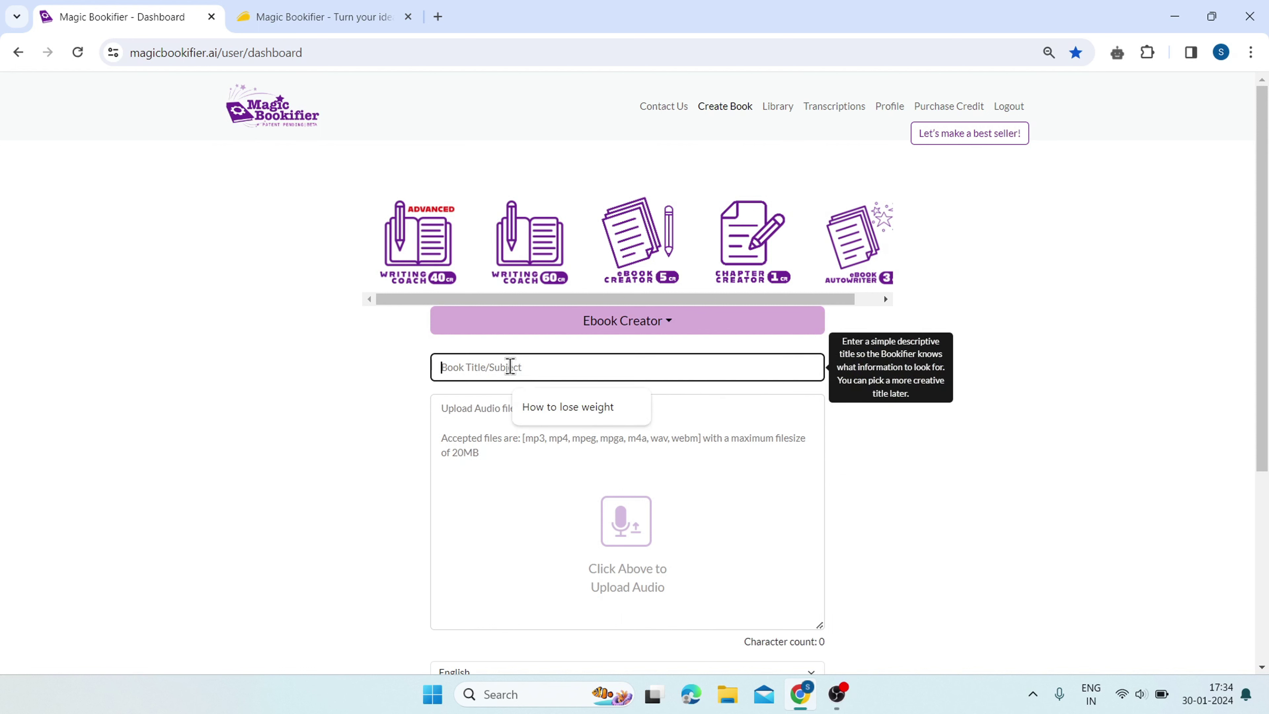
key("Return")
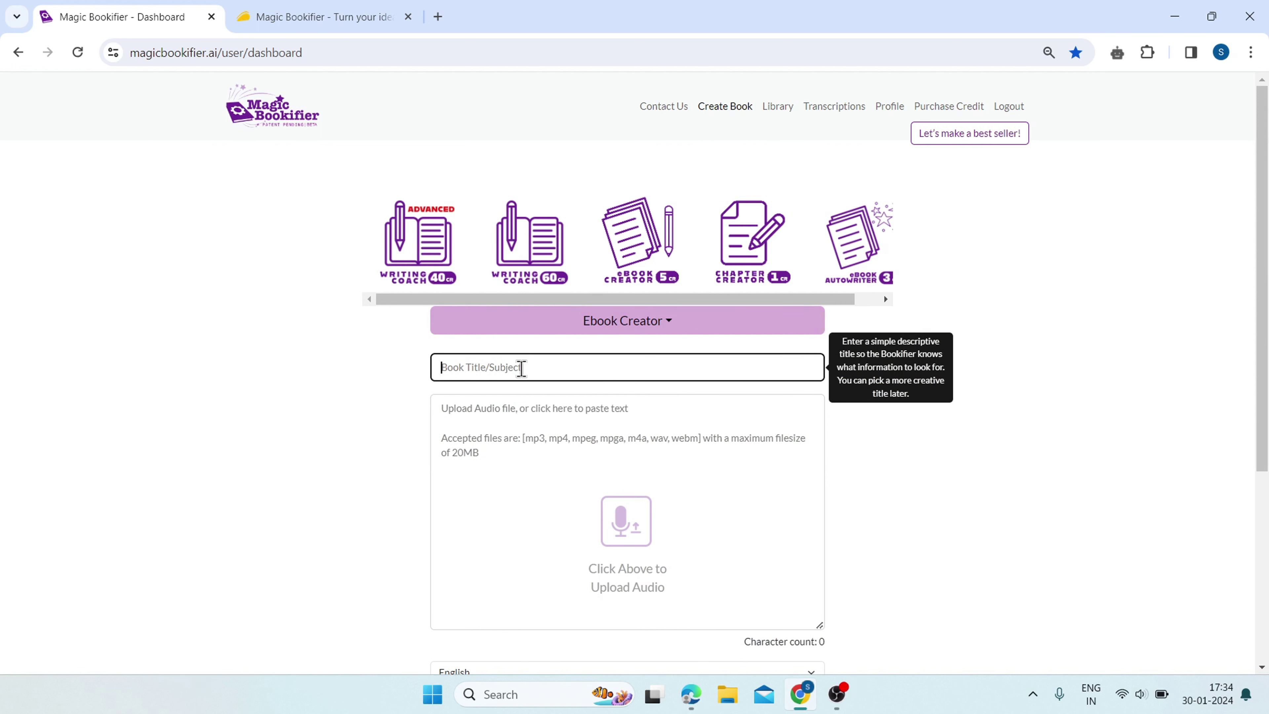
type("Weight loss")
Step: Paste the copied weight-loss tips into the book's source text and check the character count
mouse_move(547, 408)
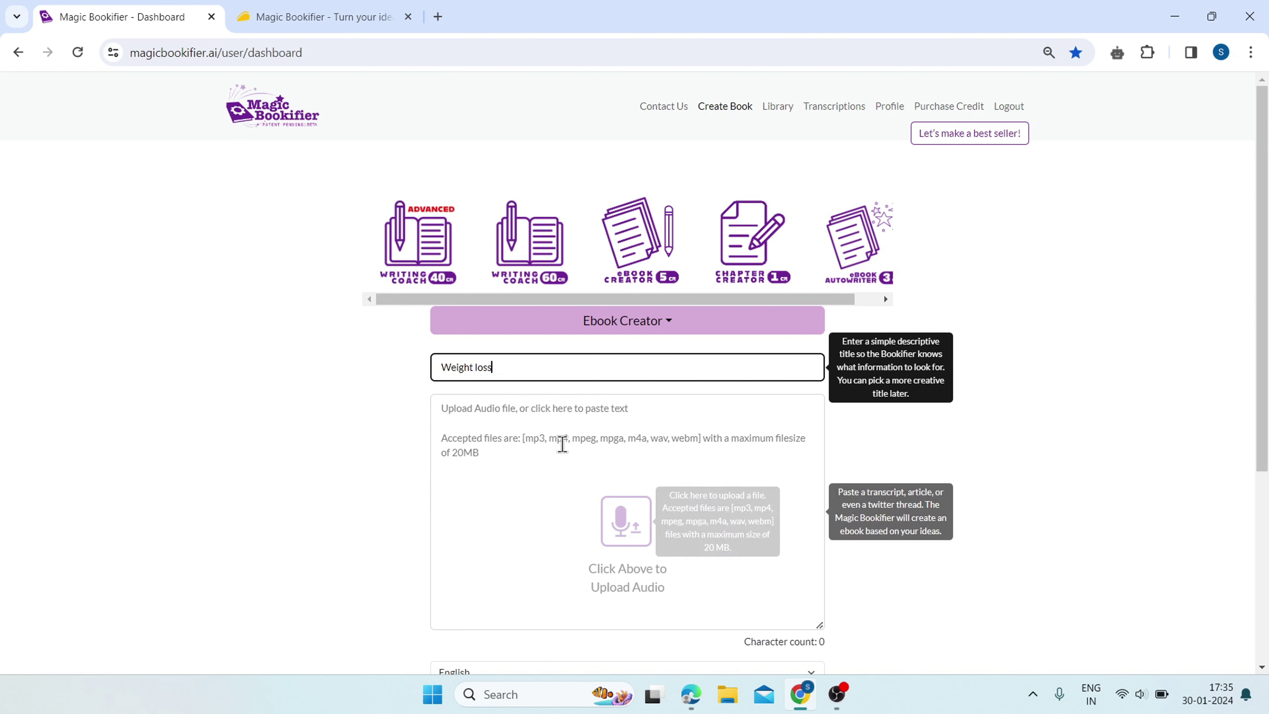
left_click(558, 414)
right_click(566, 414)
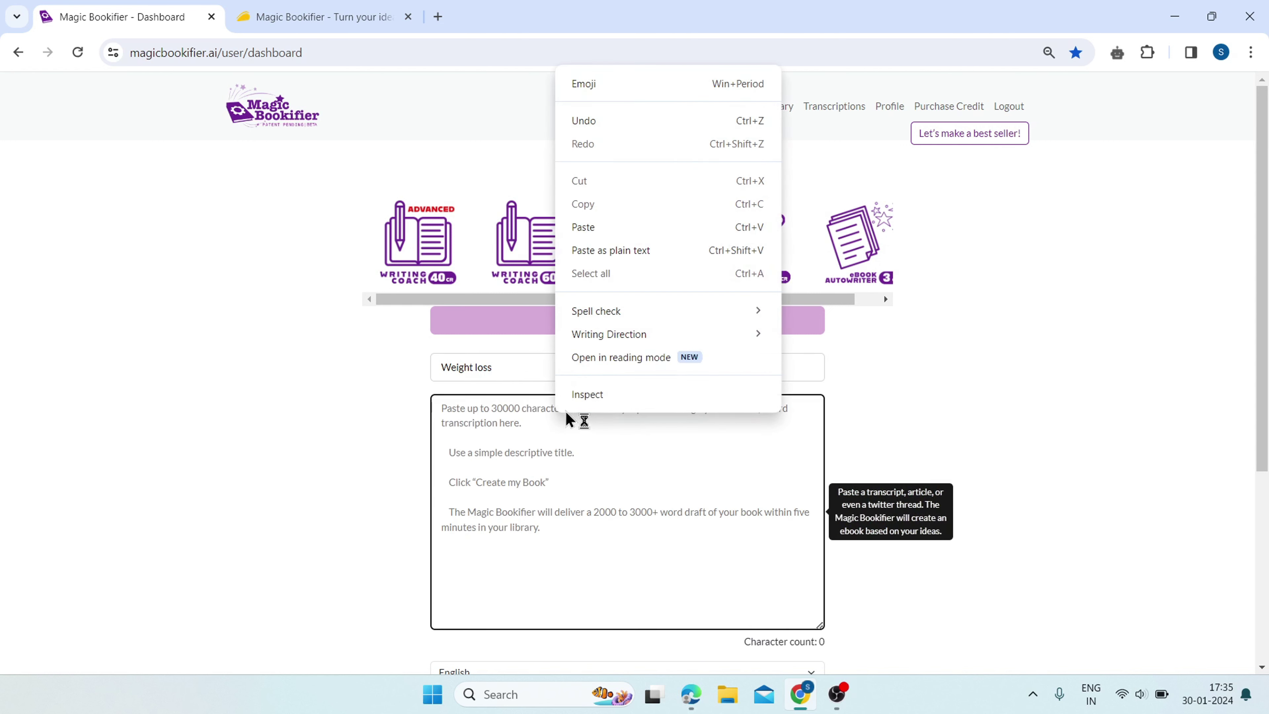
left_click(616, 228)
scroll(605, 512, "up", 10)
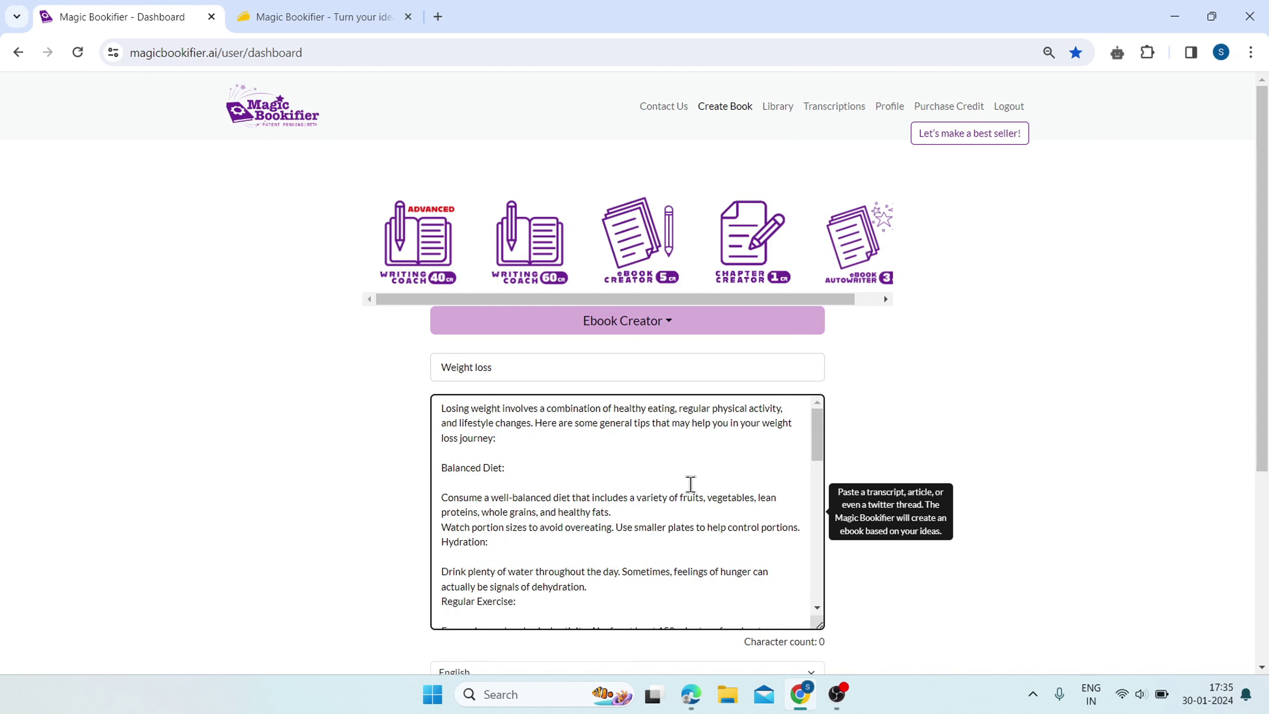
scroll(895, 564, "down", 3)
left_click_drag(745, 469, 845, 482)
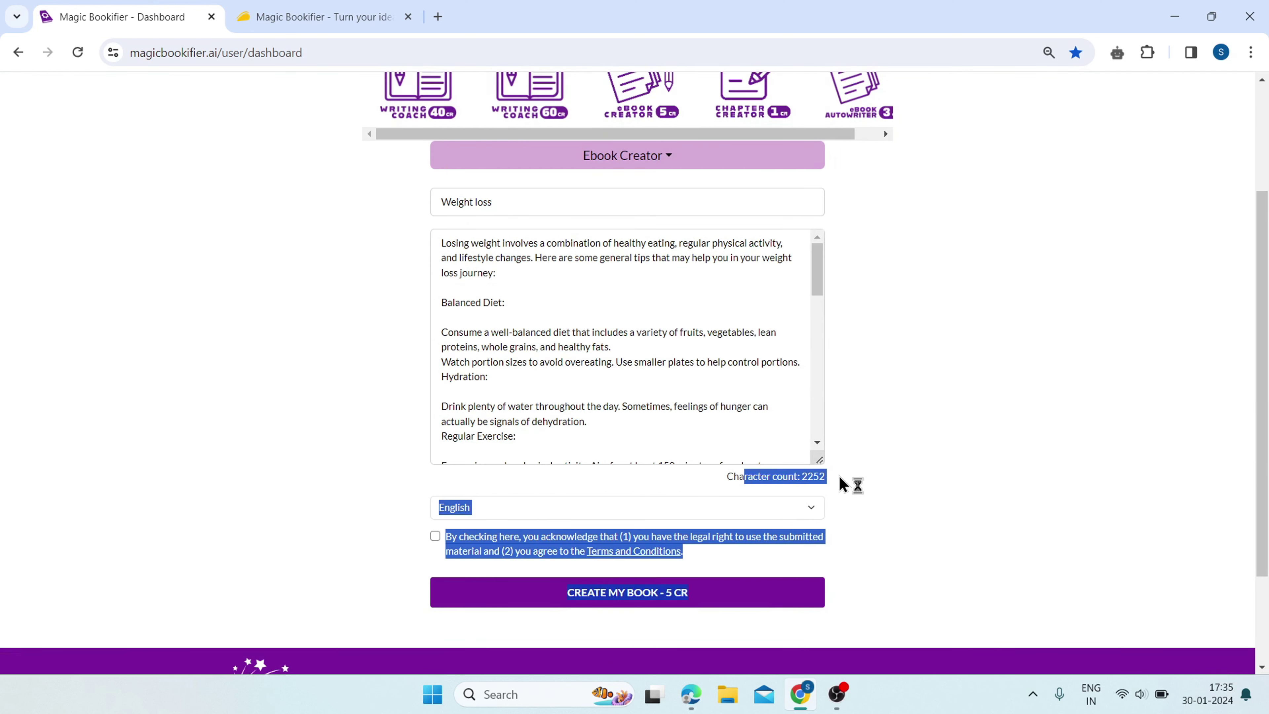
left_click(852, 487)
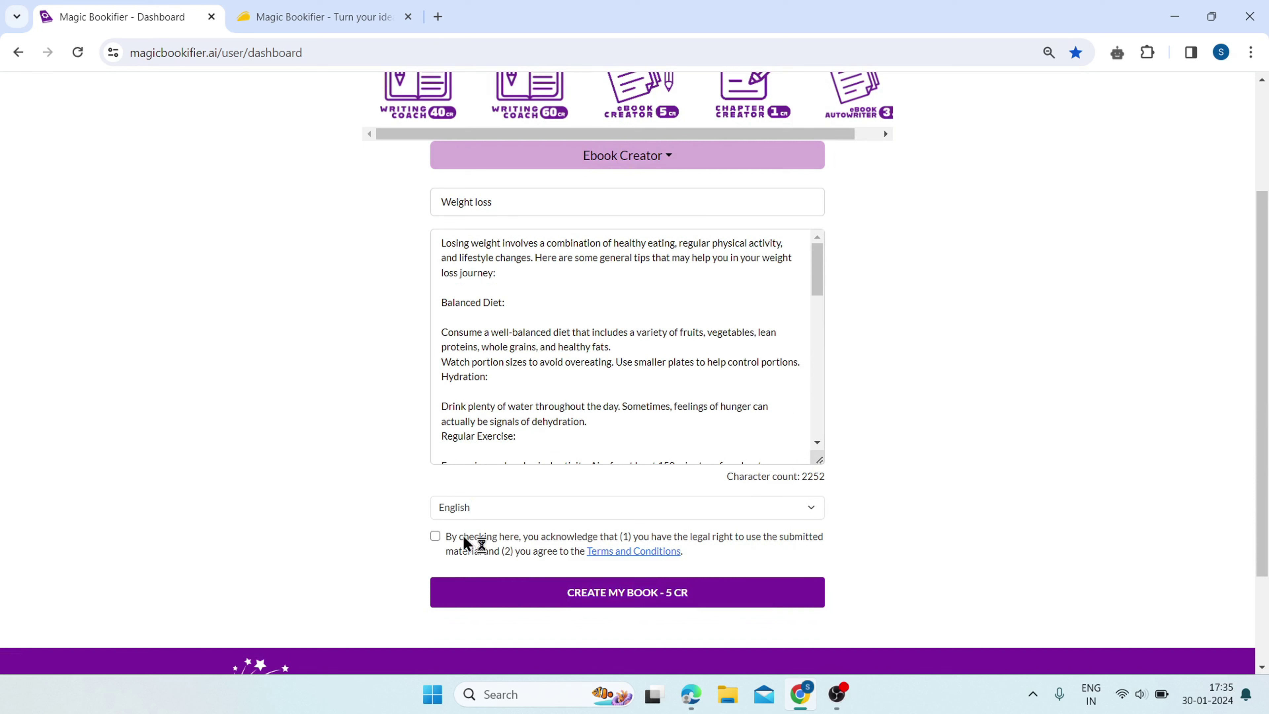
Step: Review the language choices, keep English, then accept the terms and create the book
left_click(507, 514)
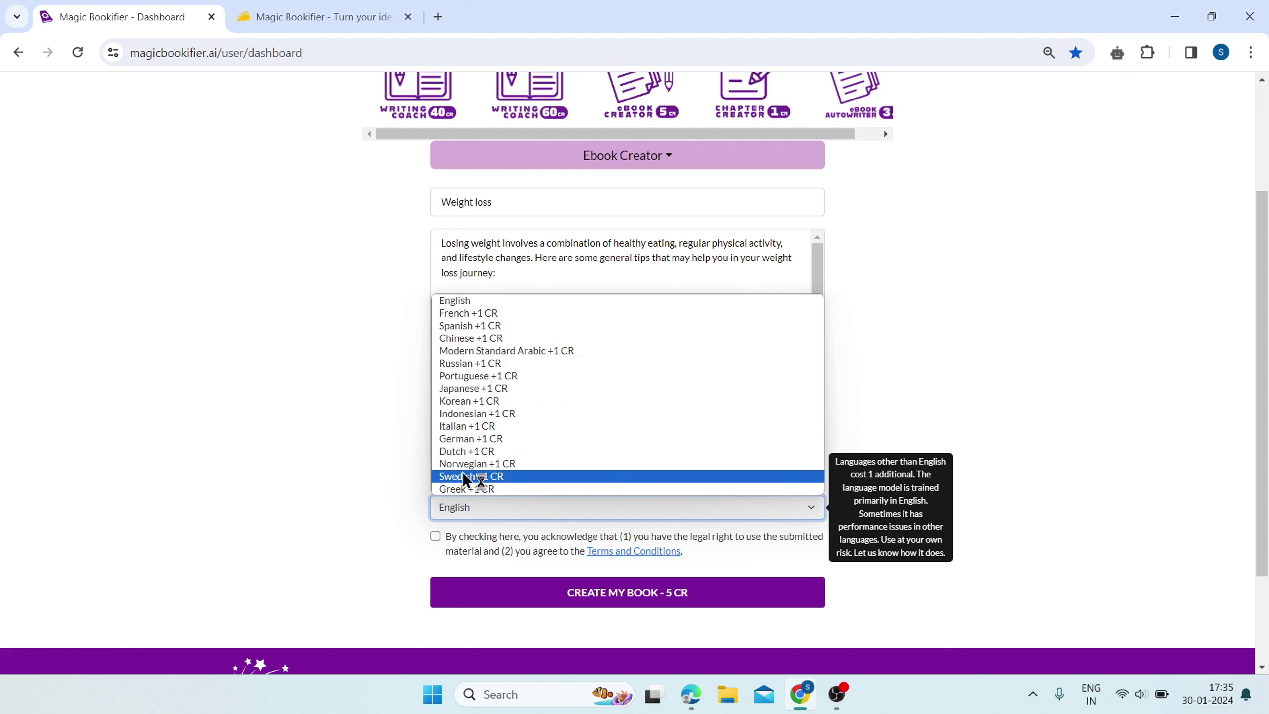
left_click(361, 477)
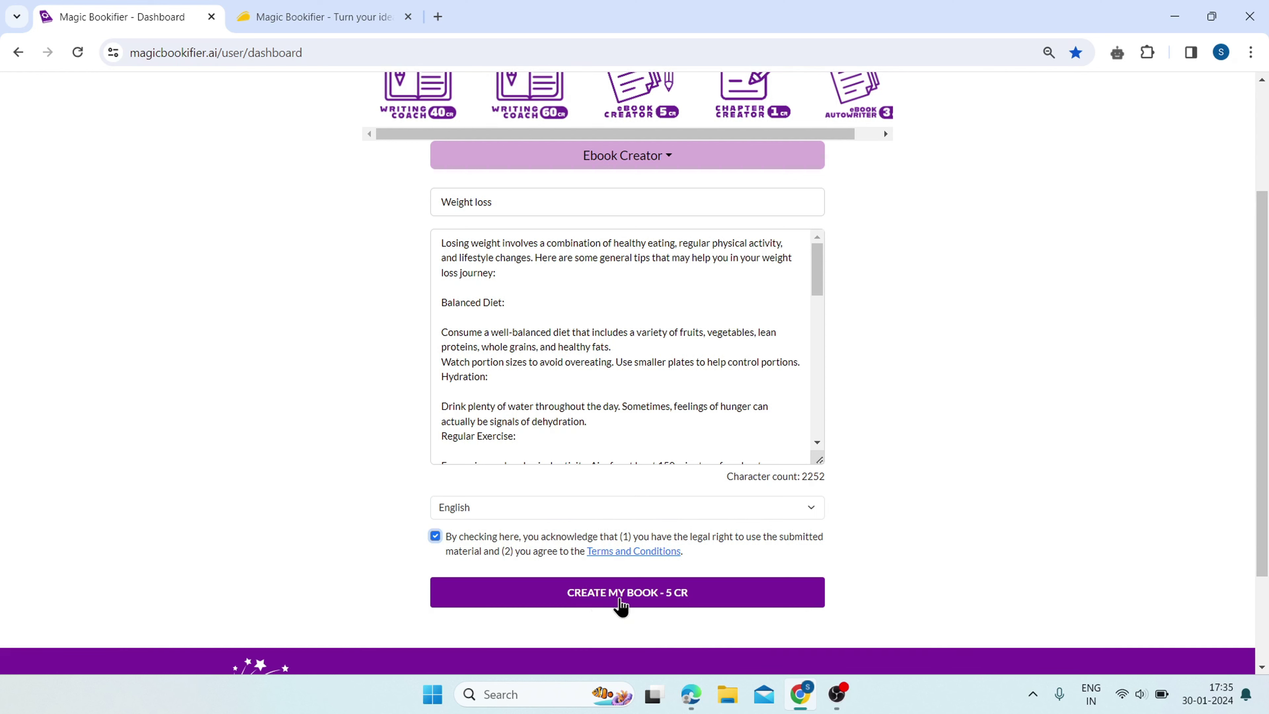
left_click(630, 599)
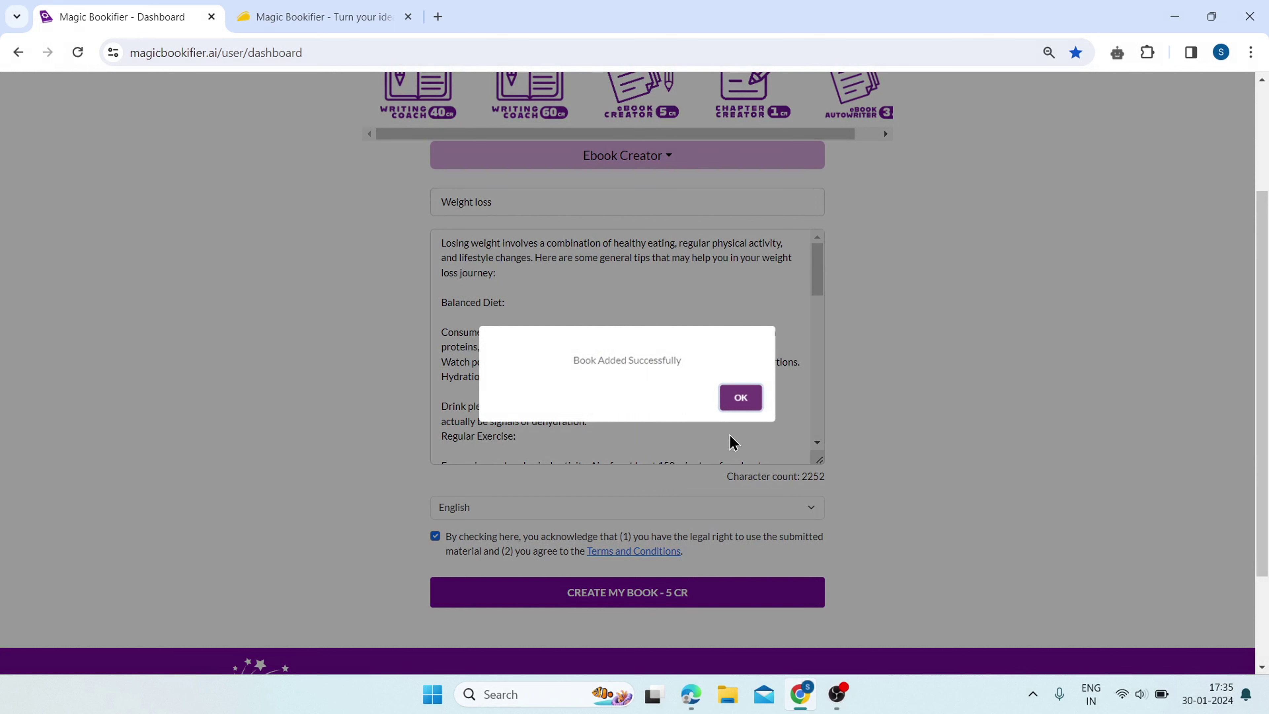
left_click(741, 398)
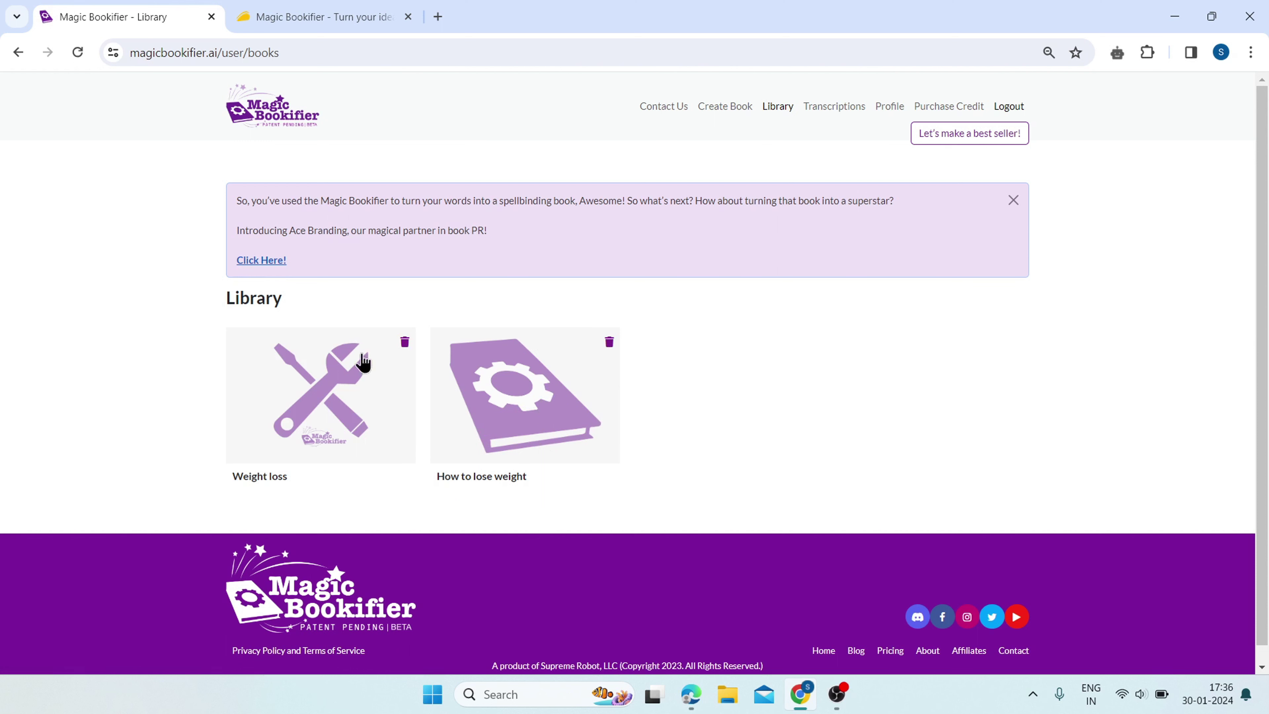
Step: Open the Weight loss book from the library and read through its generated chapters
left_click(352, 416)
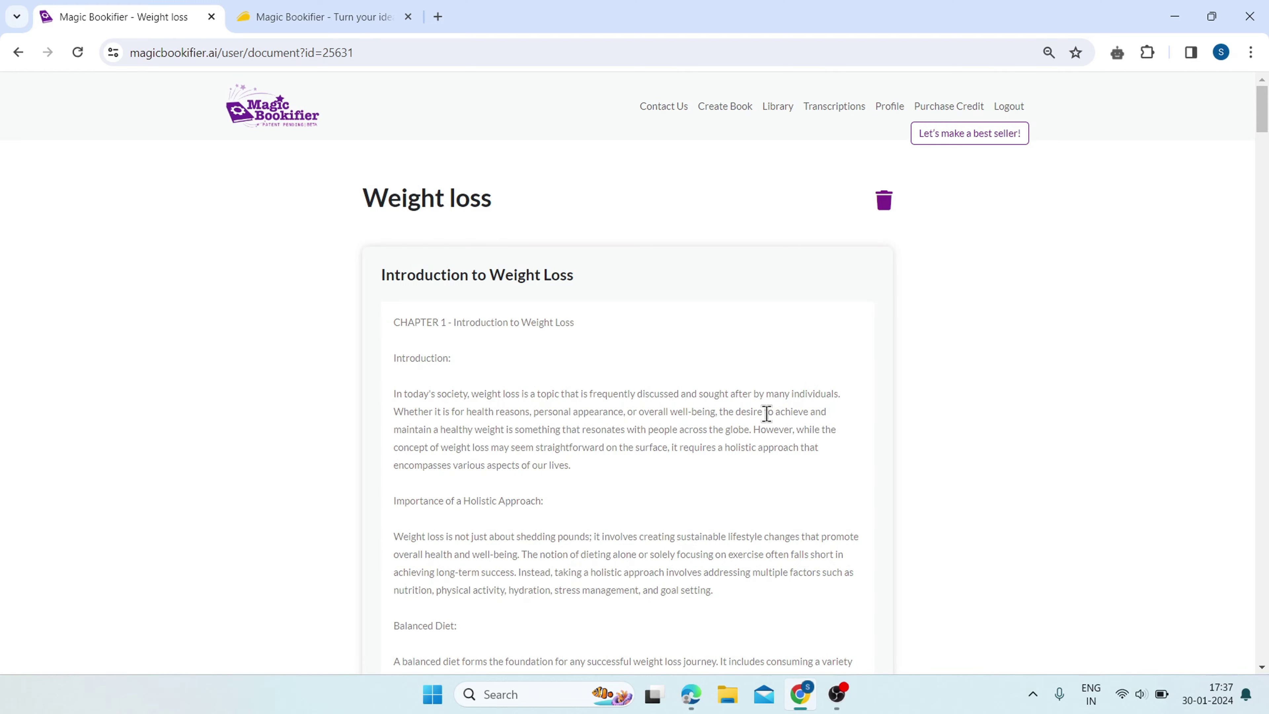
scroll(763, 437, "down", 15)
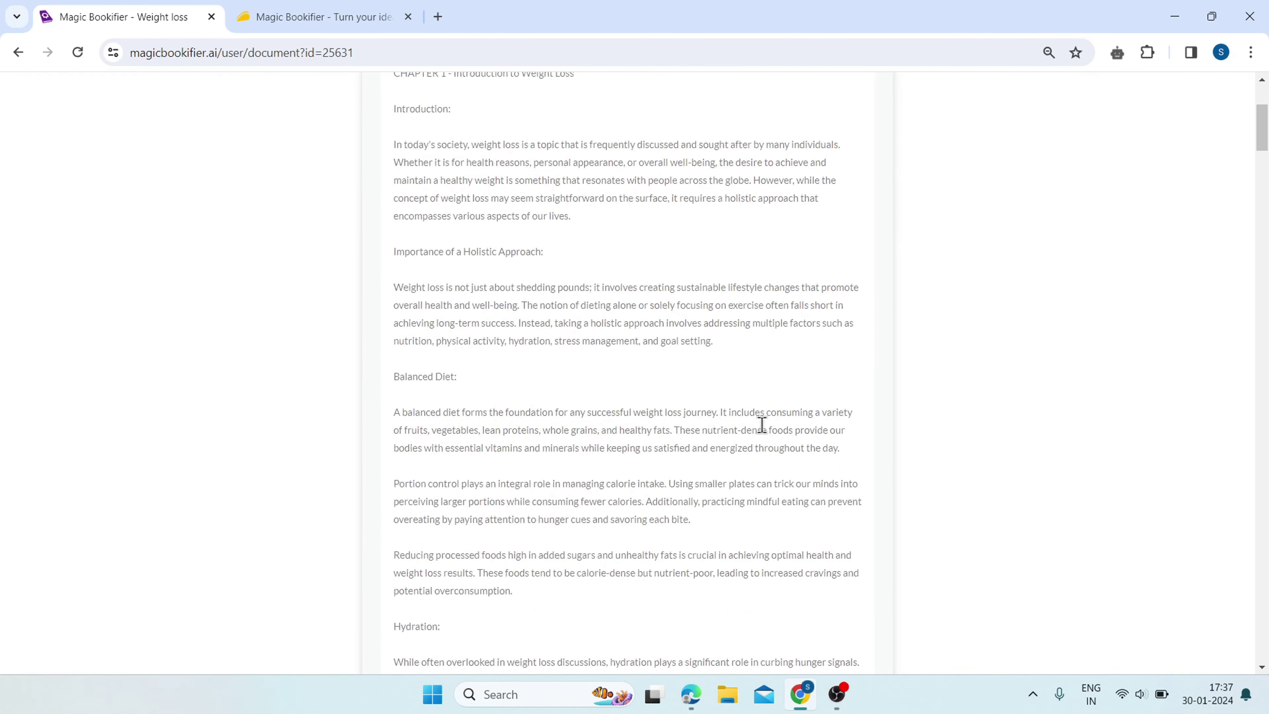
scroll(583, 352, "up", 15)
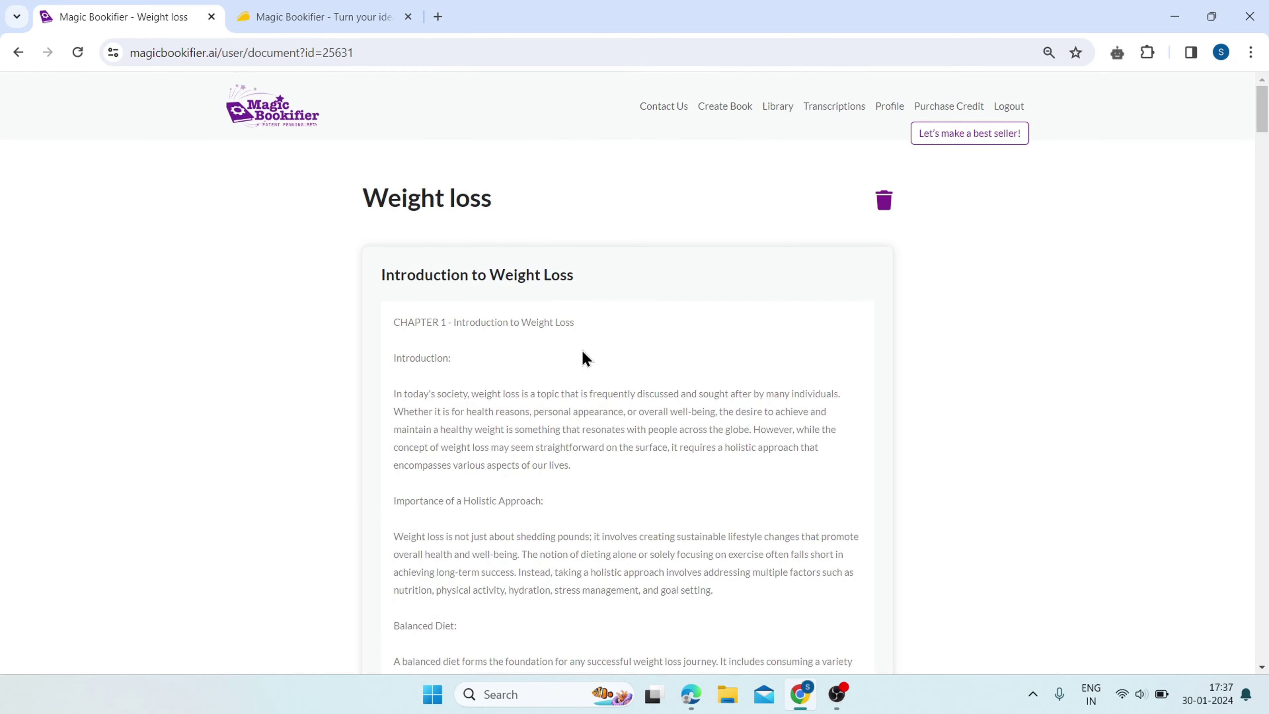
scroll(647, 426, "down", 20)
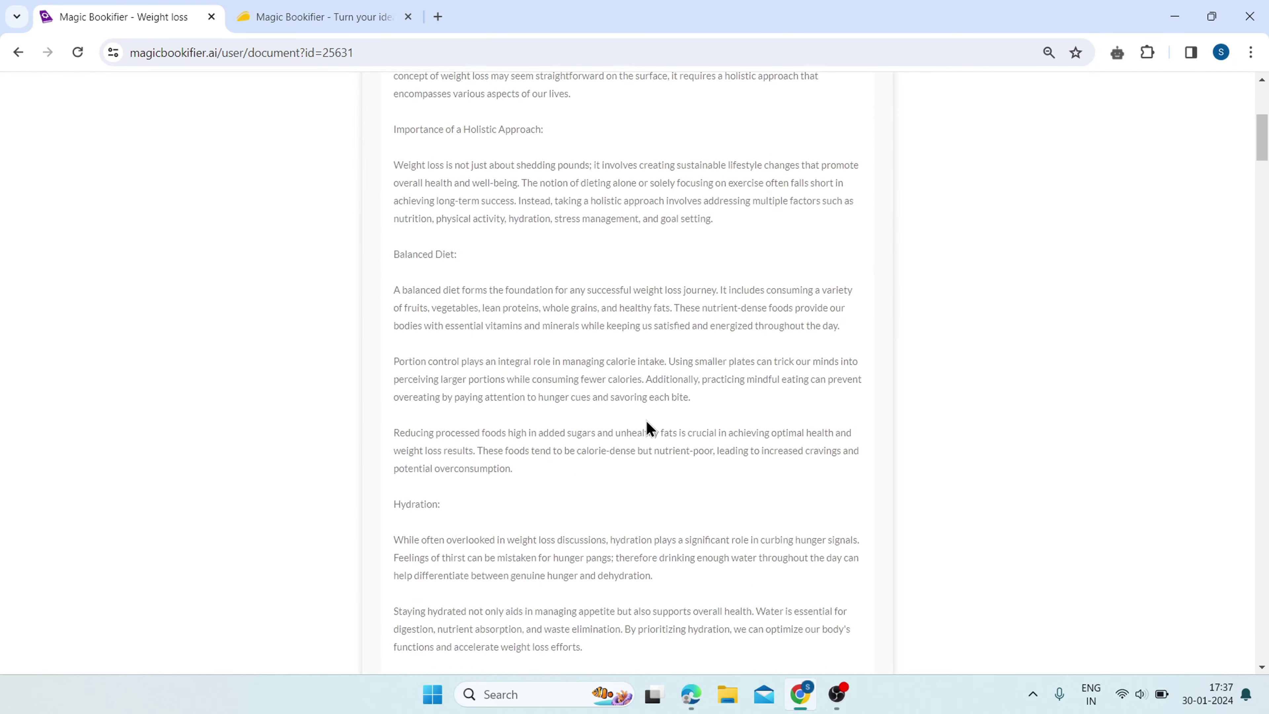
scroll(648, 427, "down", 7)
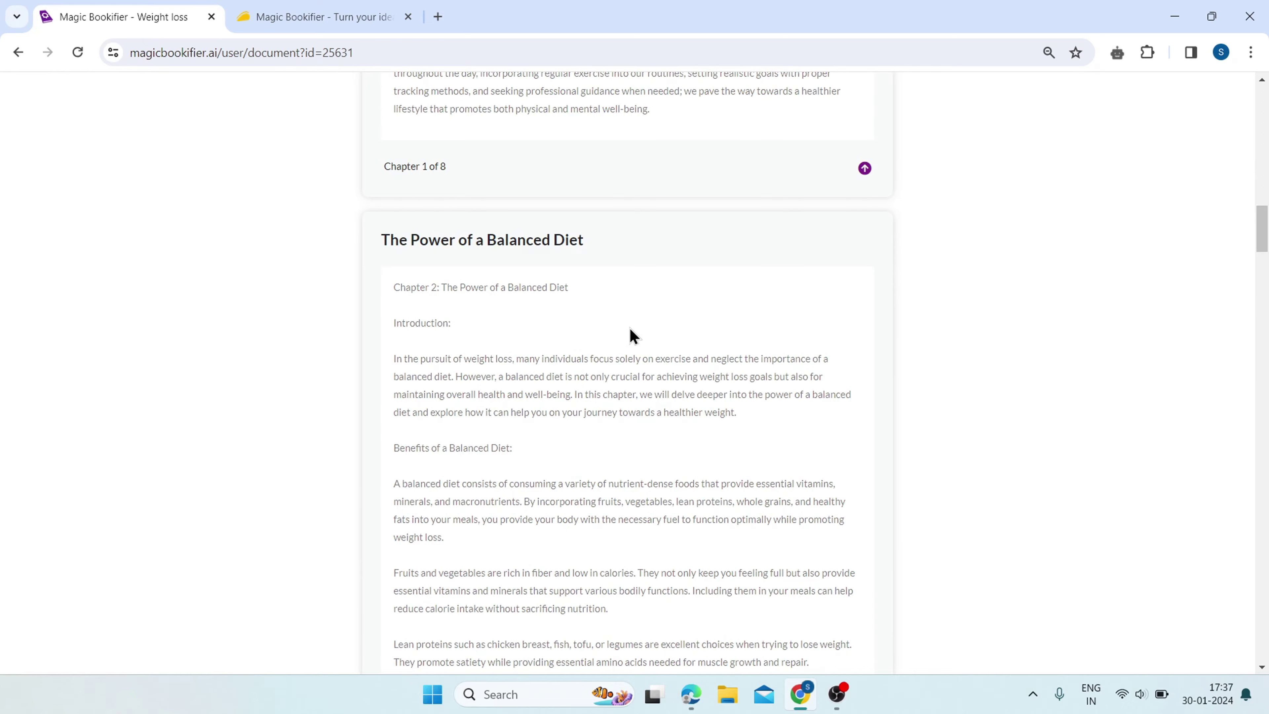
scroll(630, 334, "down", 7)
scroll(630, 334, "down", 15)
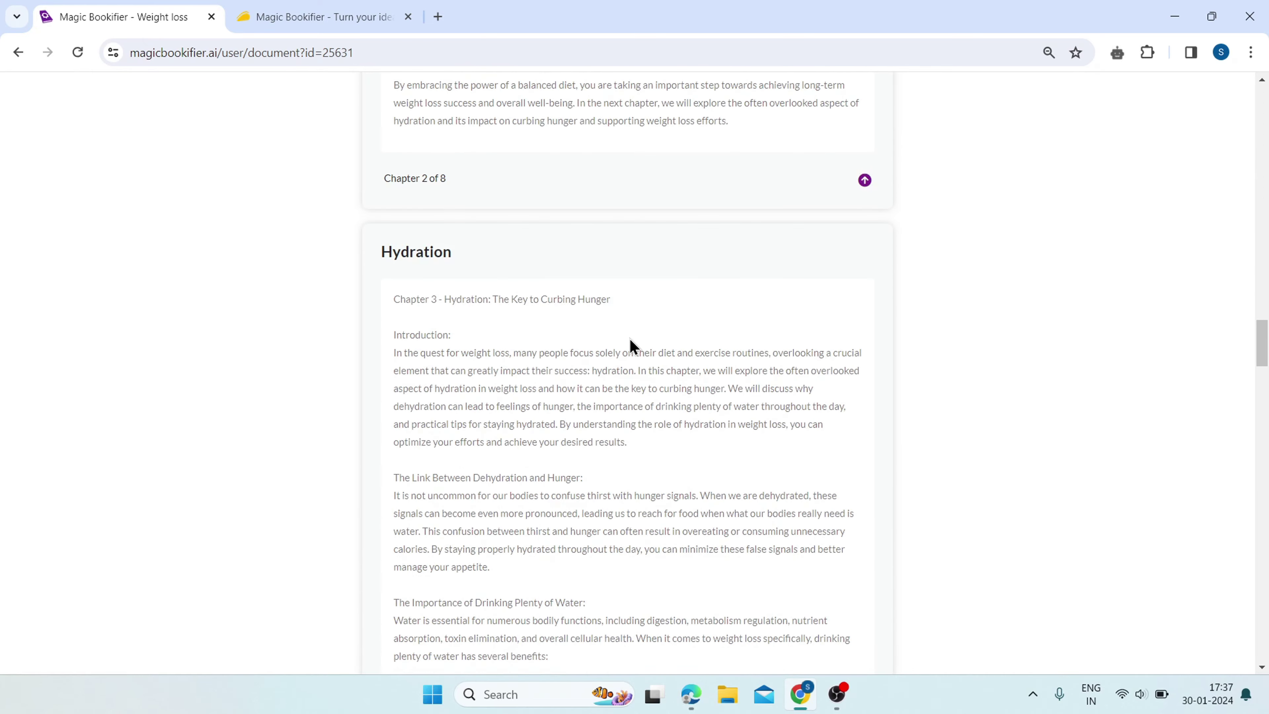
scroll(802, 334, "up", 6)
scroll(802, 334, "up", 20)
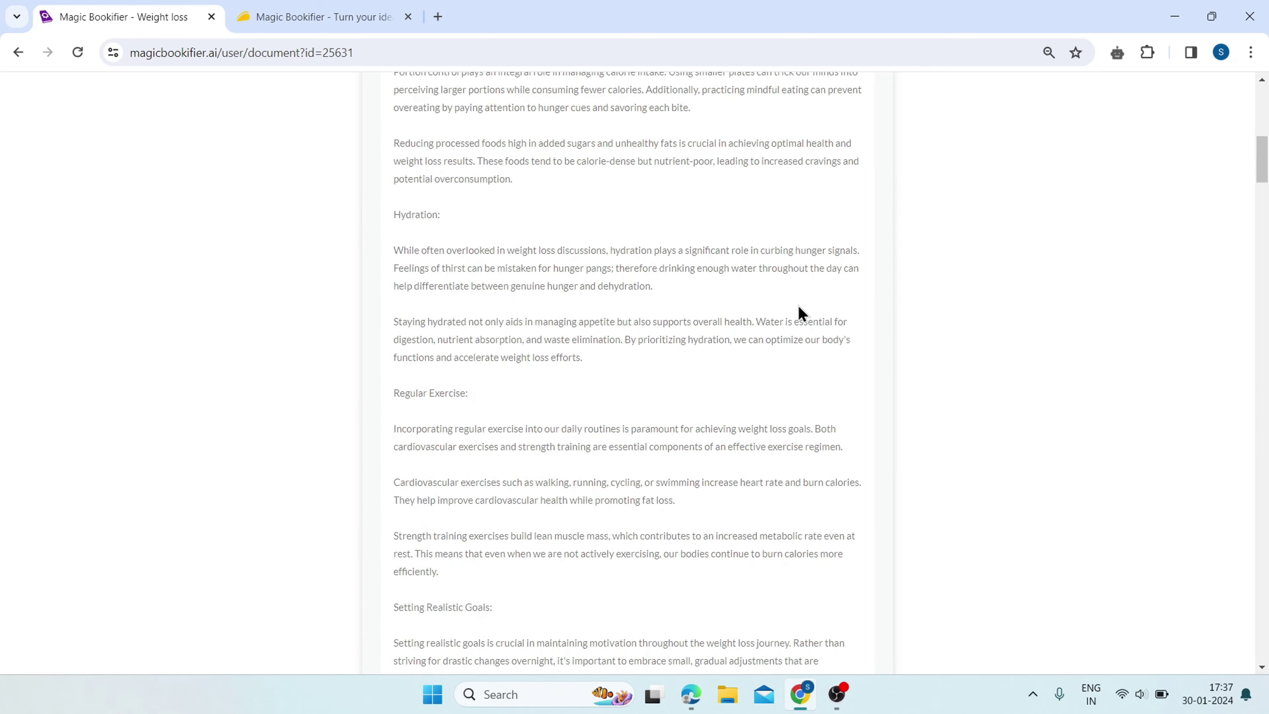
scroll(801, 306, "up", 4)
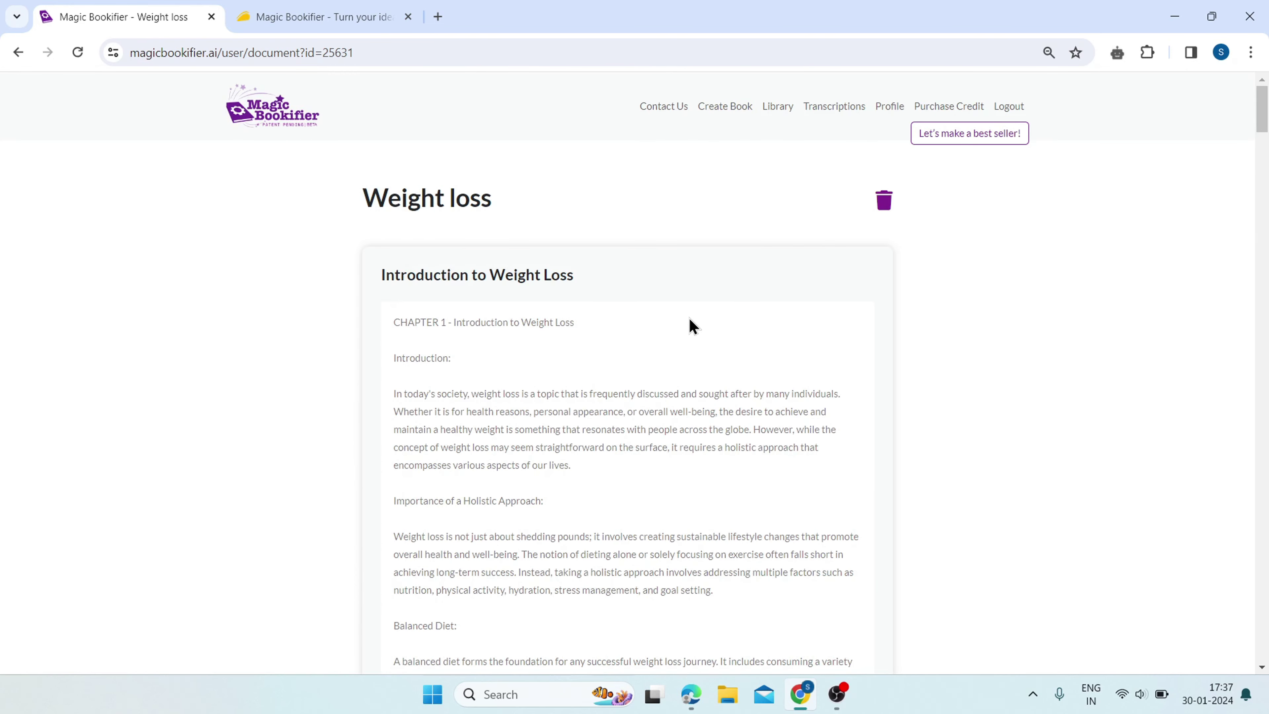
scroll(643, 405, "down", 2)
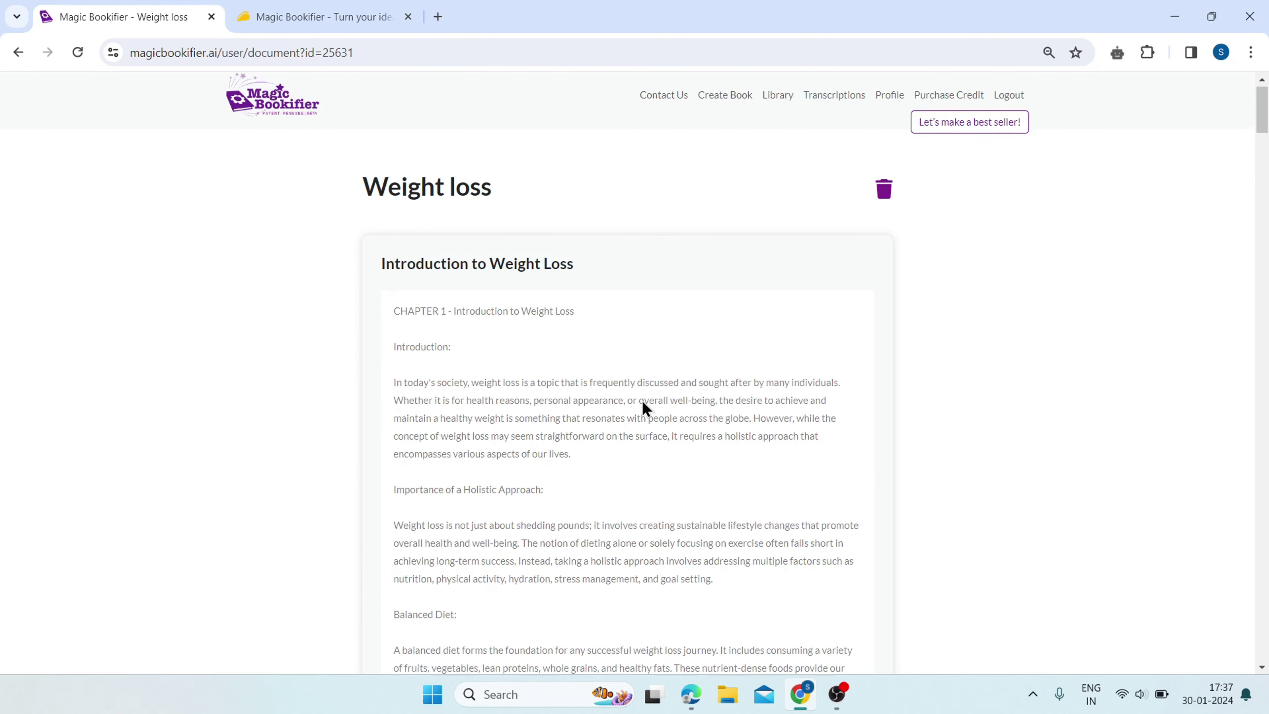
scroll(649, 400, "up", 2)
Step: Switch back to the AppSumo page and examine the deal terms, money-back guarantee, included features and pricing plans
left_click(375, 10)
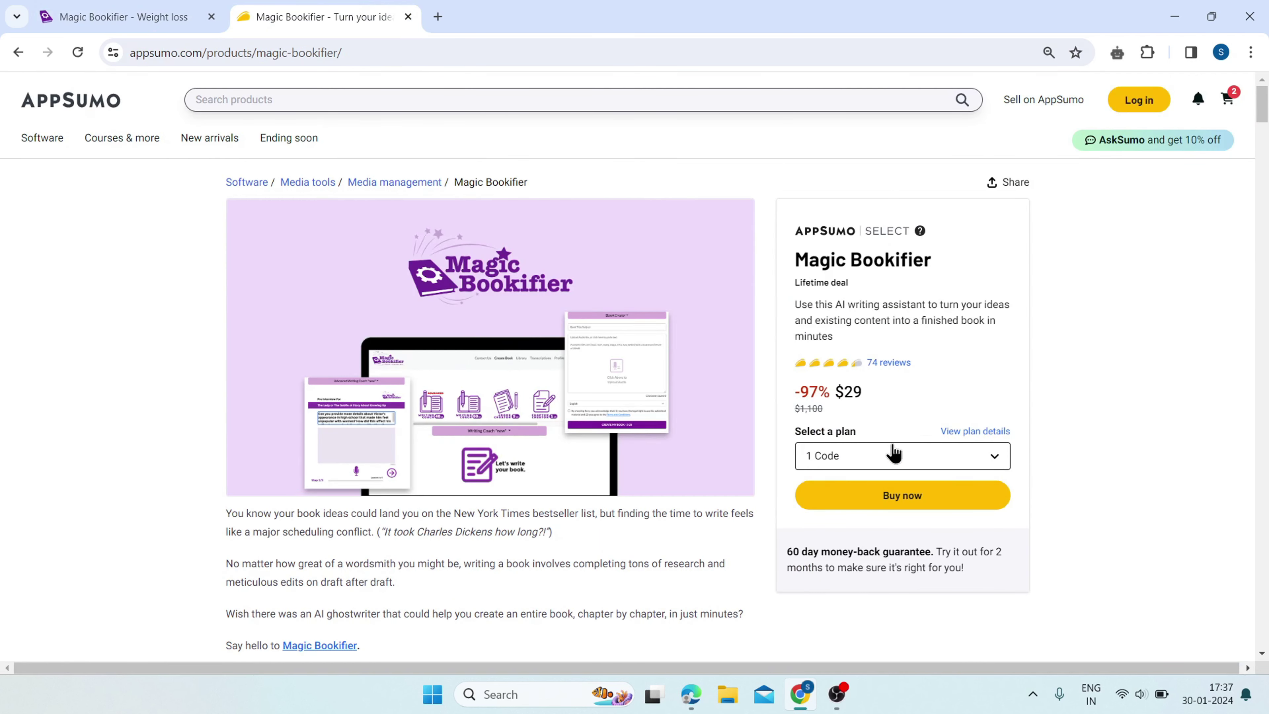
scroll(654, 470, "down", 15)
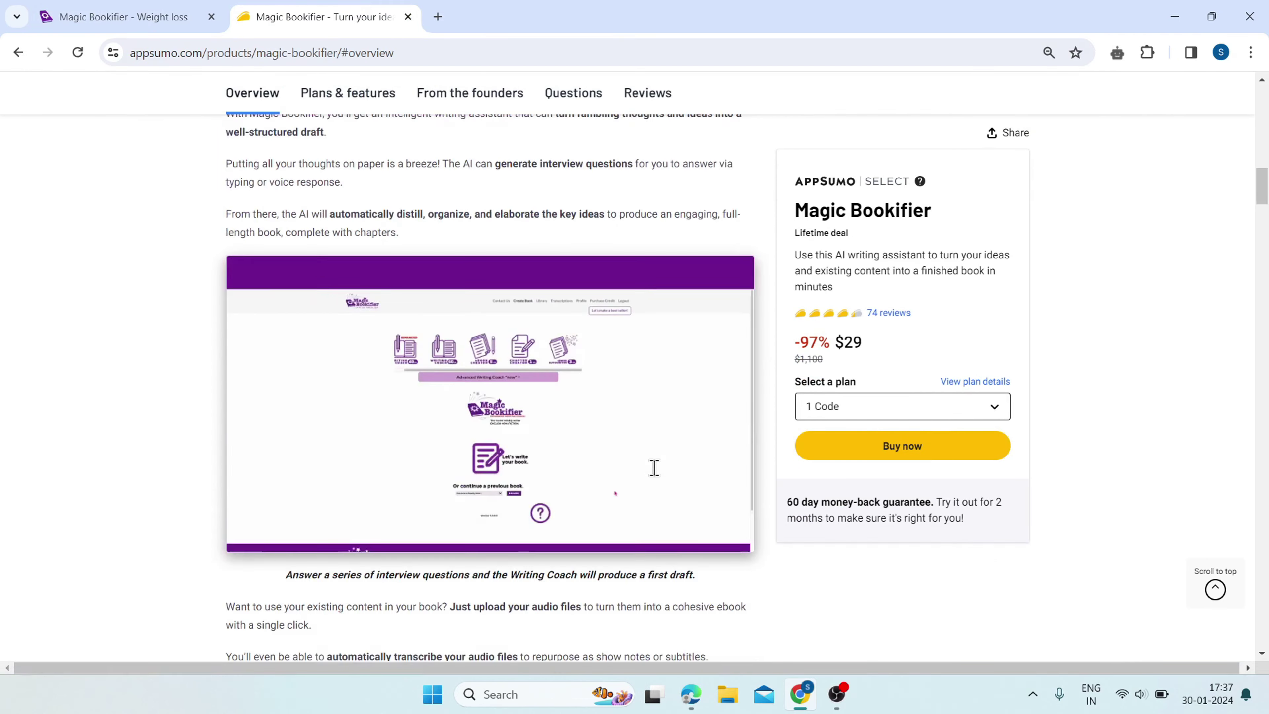
scroll(654, 469, "down", 10)
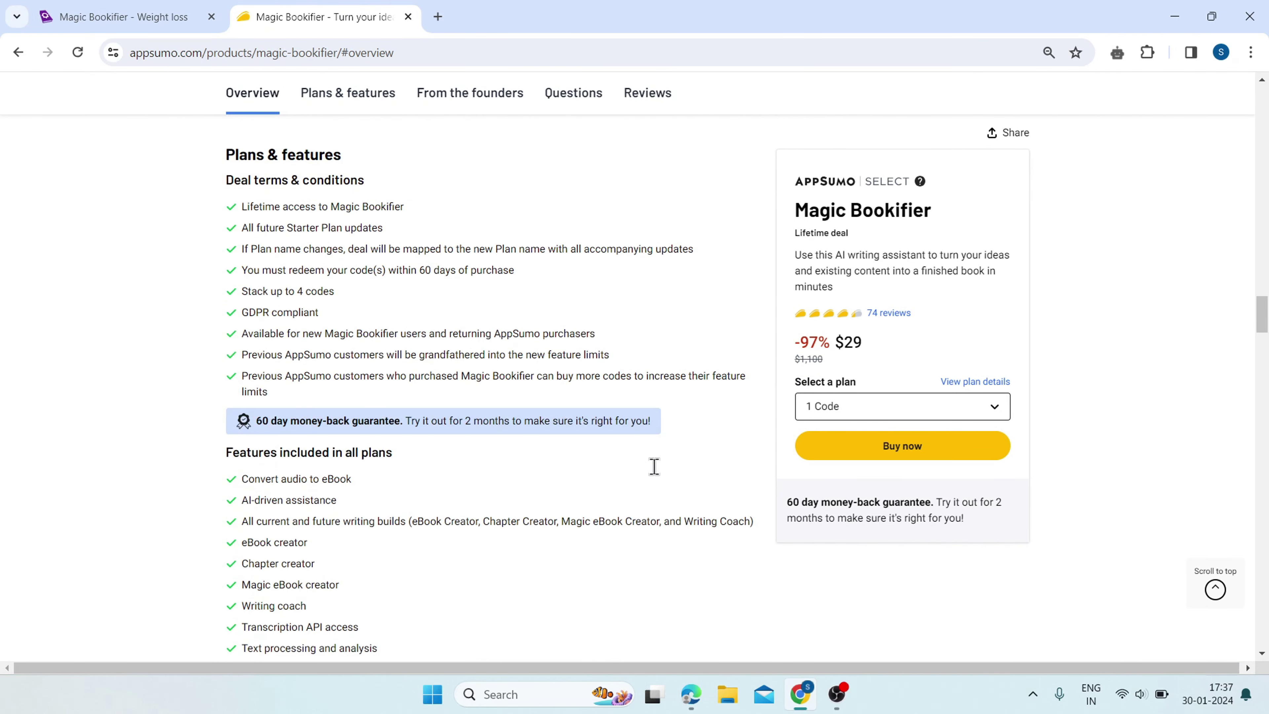
left_click_drag(262, 420, 493, 420)
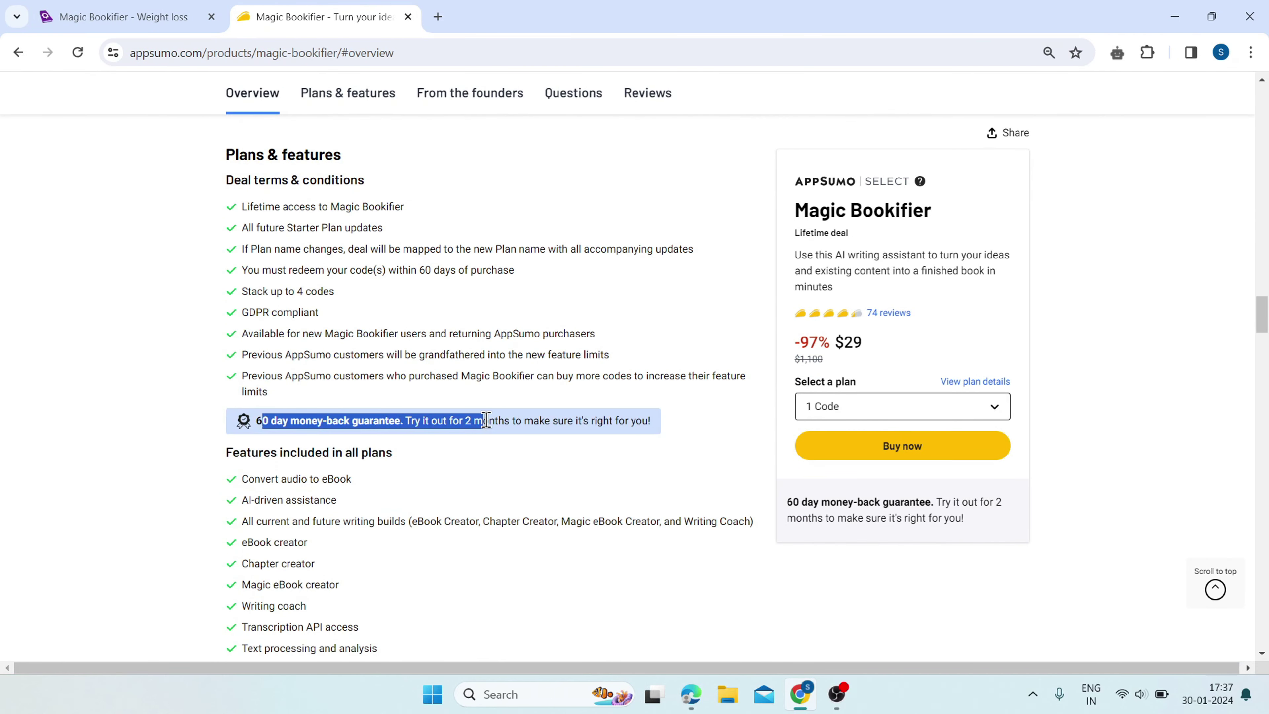
left_click(640, 412)
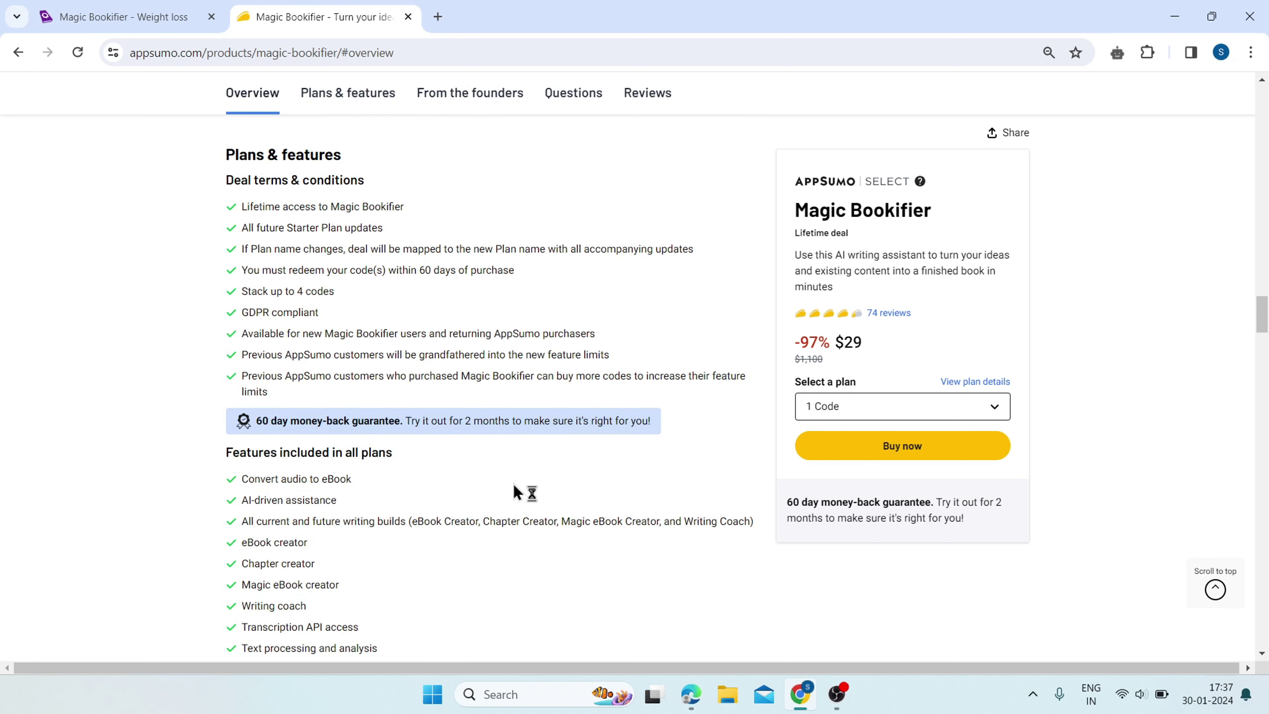
scroll(697, 465, "down", 6)
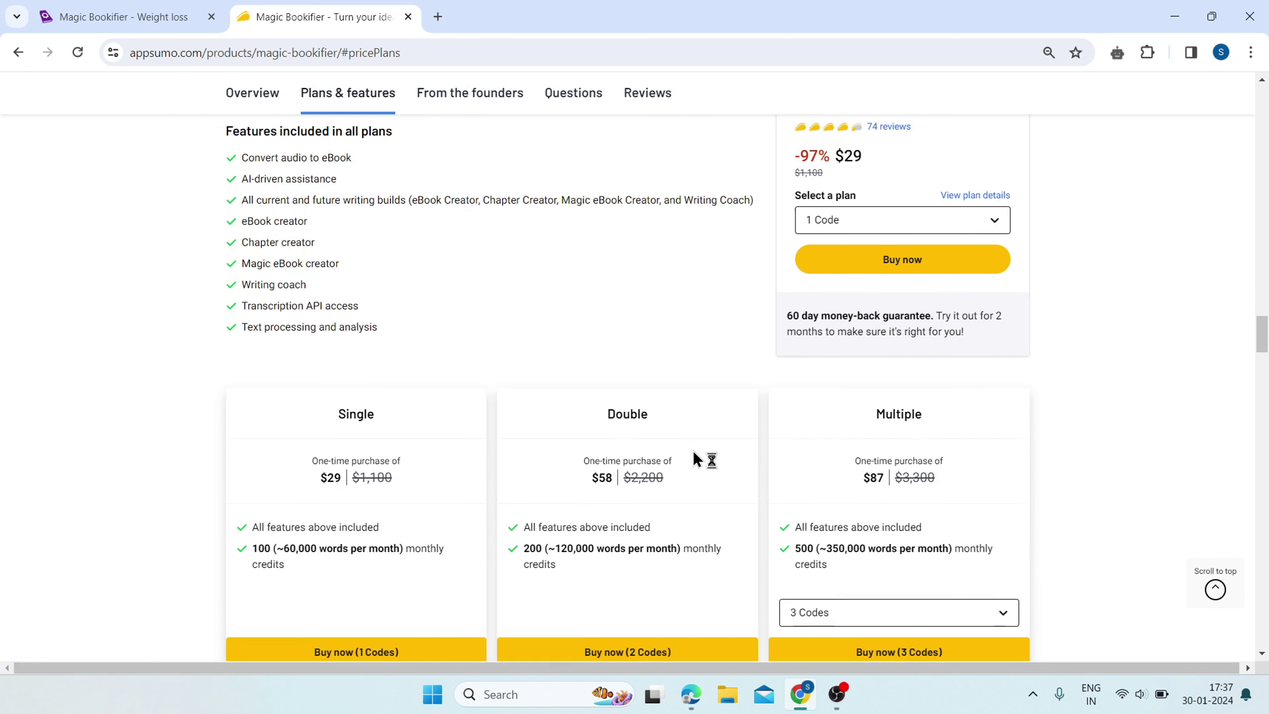
scroll(986, 397, "up", 4)
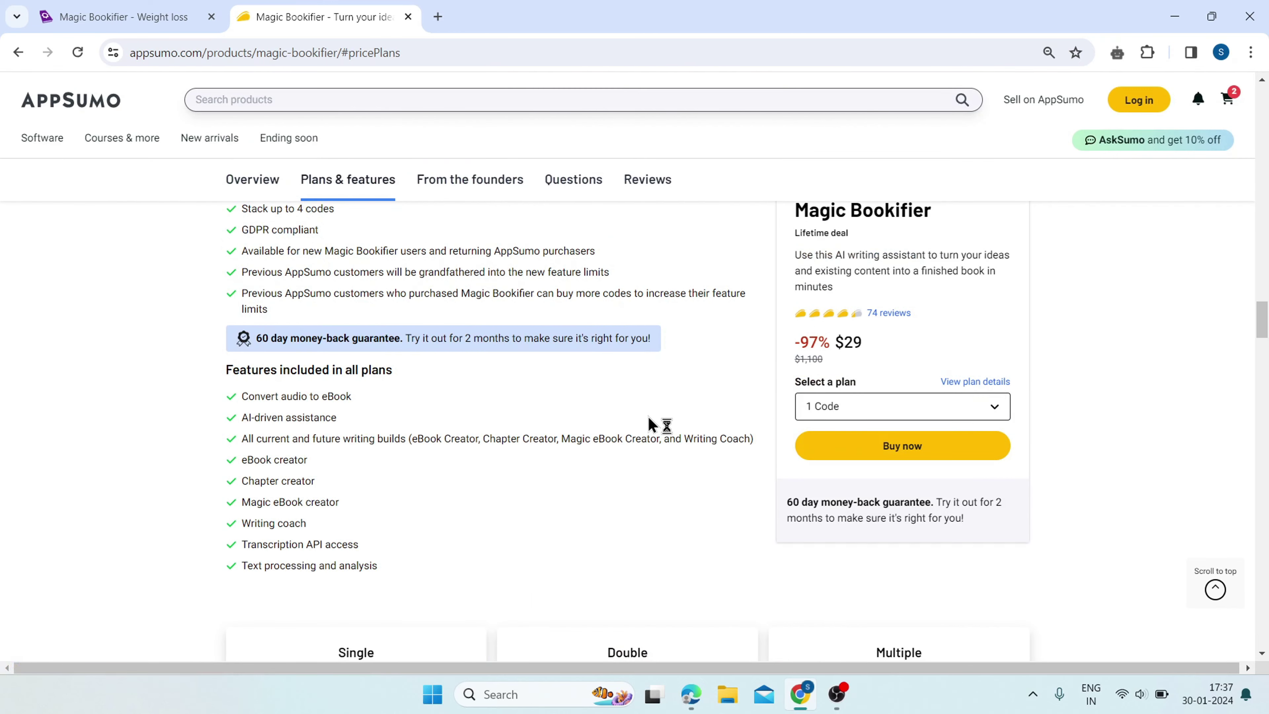
scroll(650, 425, "up", 3)
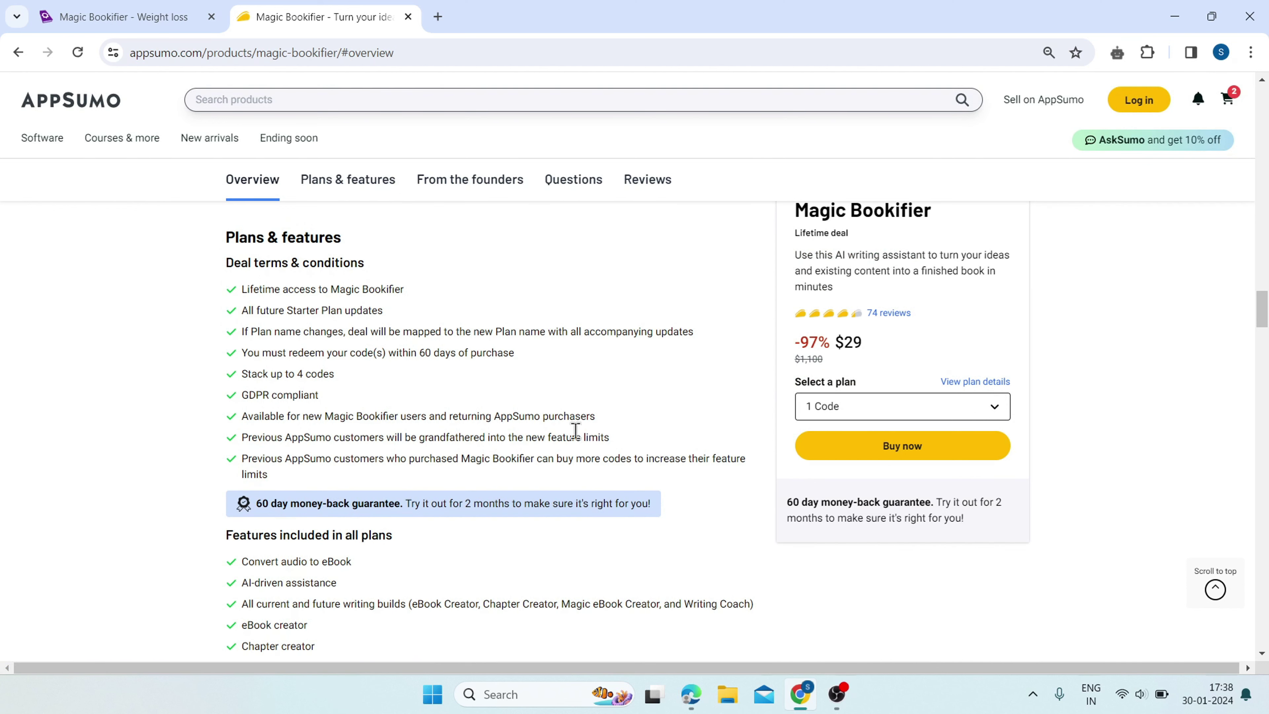
scroll(580, 426, "up", 3)
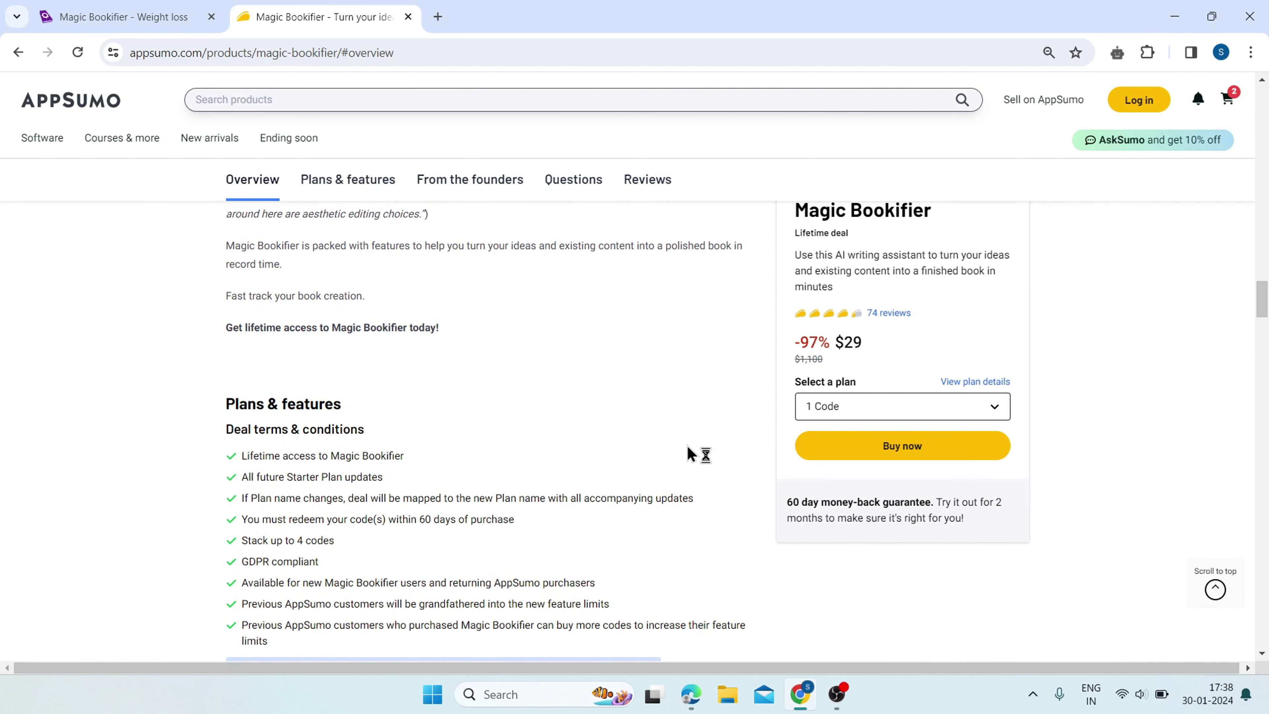
scroll(630, 455, "up", 3)
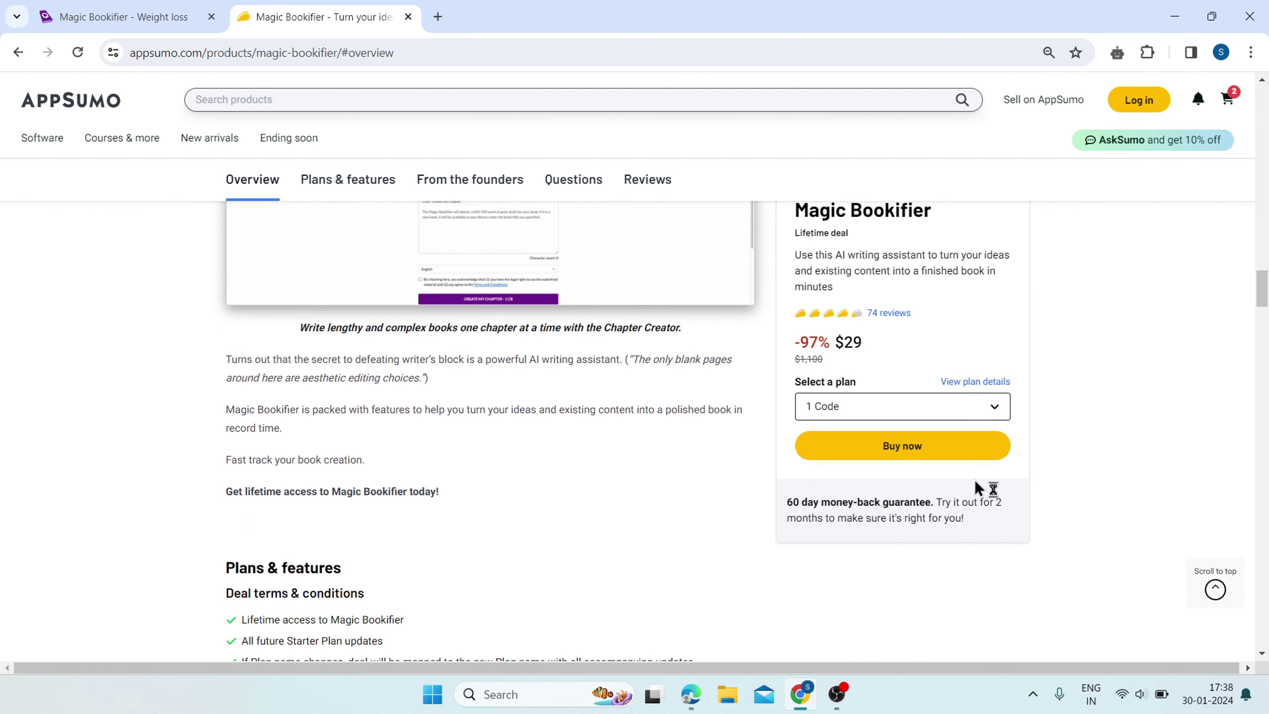